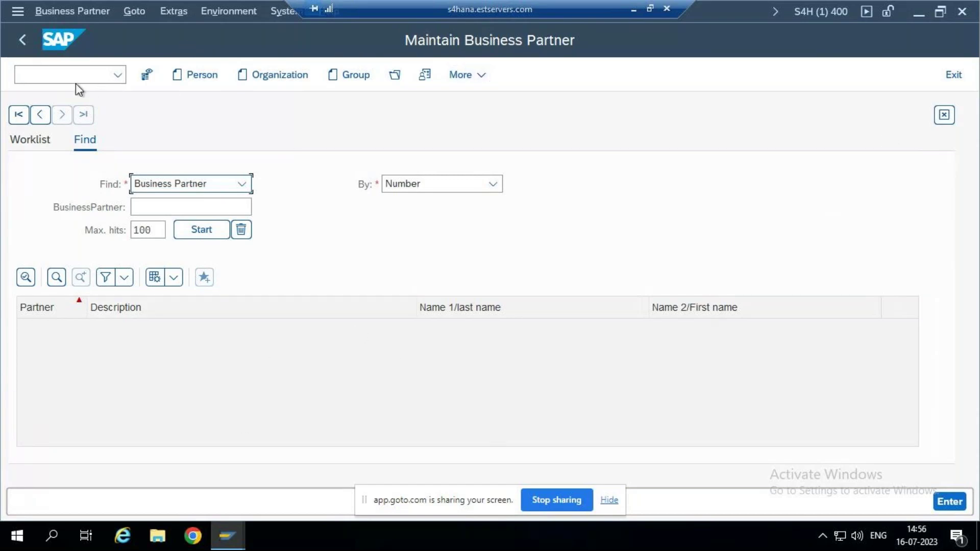
- Leave the business partner maintenance transaction with /N and return to the SAP Easy Access screen
{"action": "key", "text": "Tab"}
{"action": "left_click", "coordinate": [64, 74]}
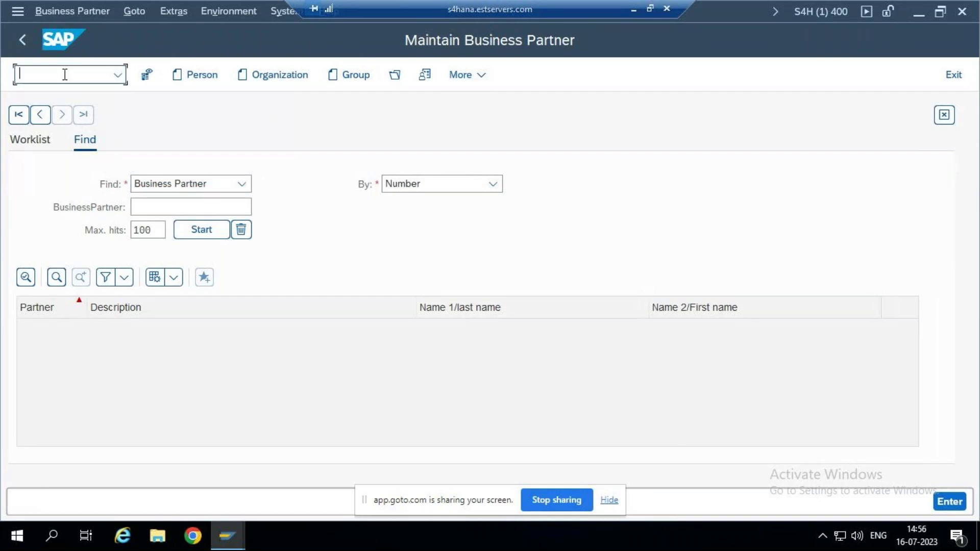
{"action": "type", "text": "/N"}
{"action": "key", "text": "Return"}
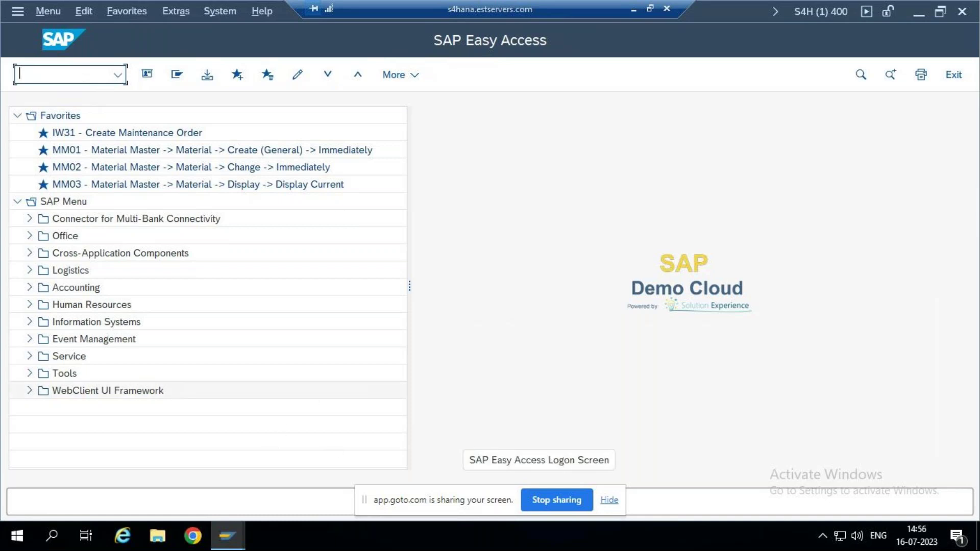
- Switch from the remote SAP session to the GoTo meeting in the browser
{"action": "mouse_move", "coordinate": [225, 544]}
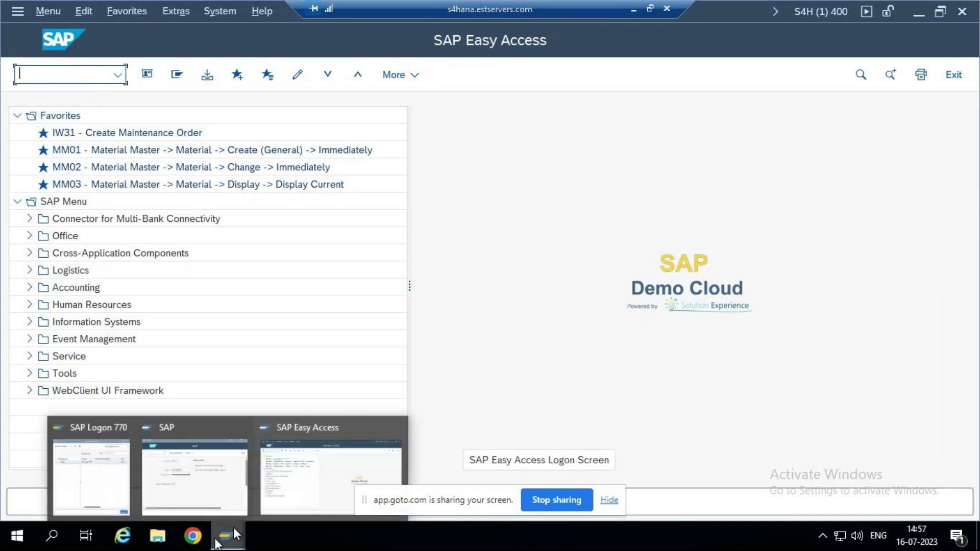
{"action": "mouse_move", "coordinate": [232, 493]}
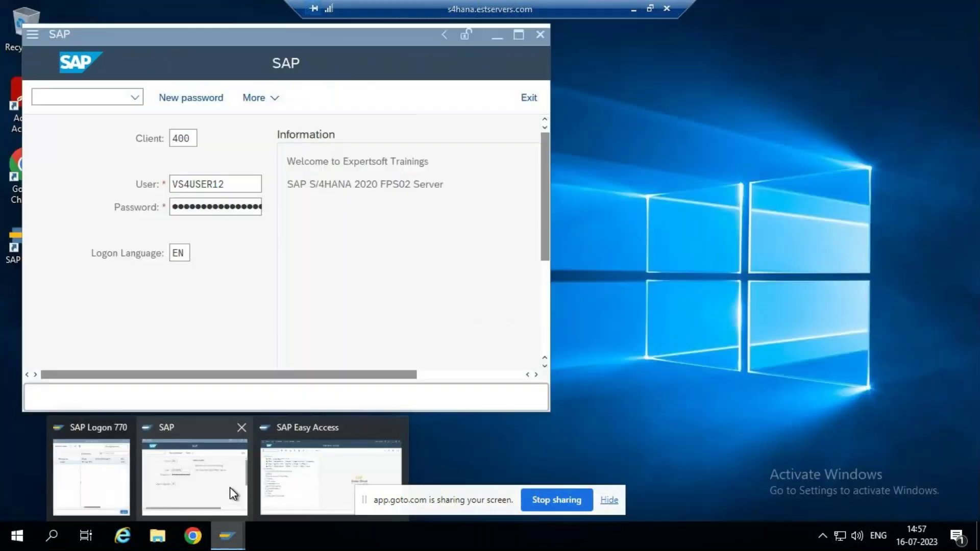
{"action": "left_click", "coordinate": [262, 488]}
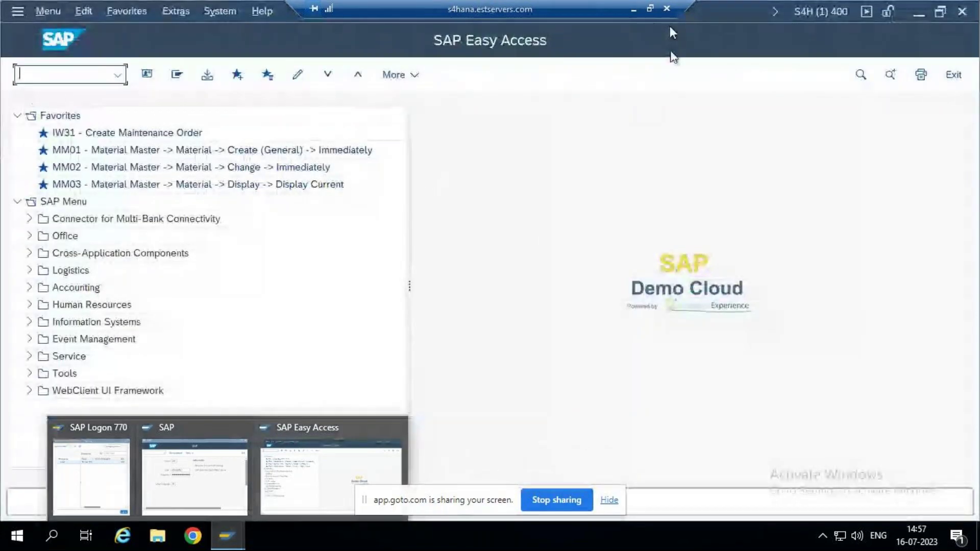
{"action": "left_click", "coordinate": [635, 9]}
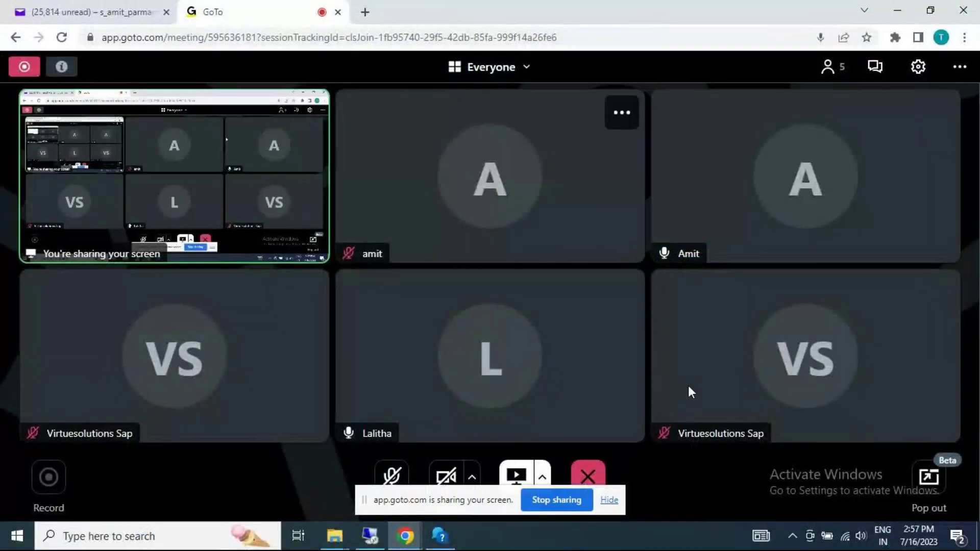
{"action": "left_click", "coordinate": [960, 74]}
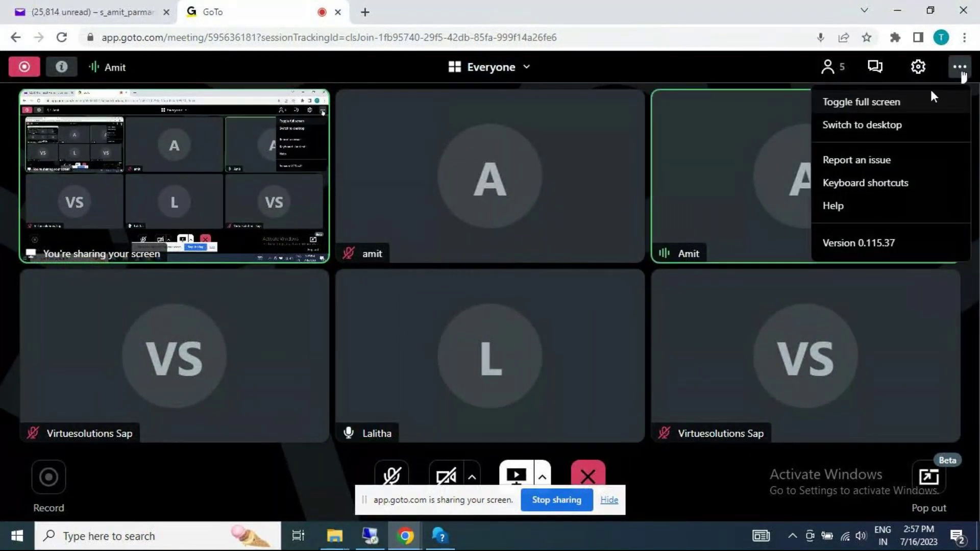
{"action": "left_click", "coordinate": [866, 104]}
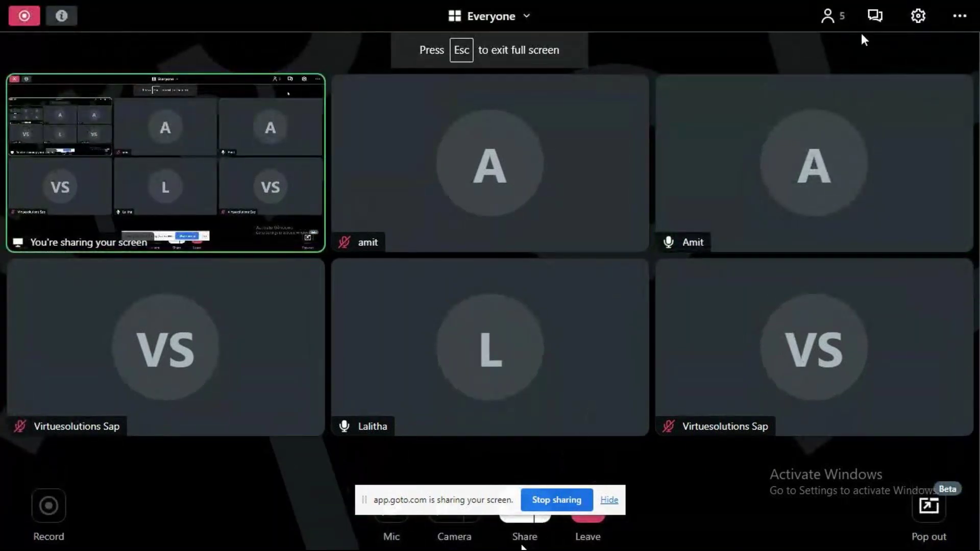
{"action": "left_click", "coordinate": [959, 16]}
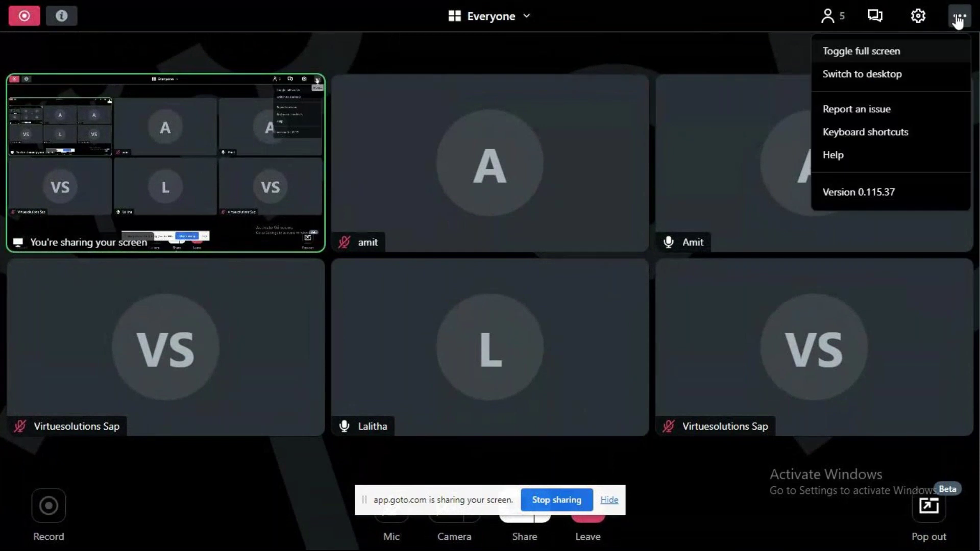
{"action": "left_click", "coordinate": [899, 75]}
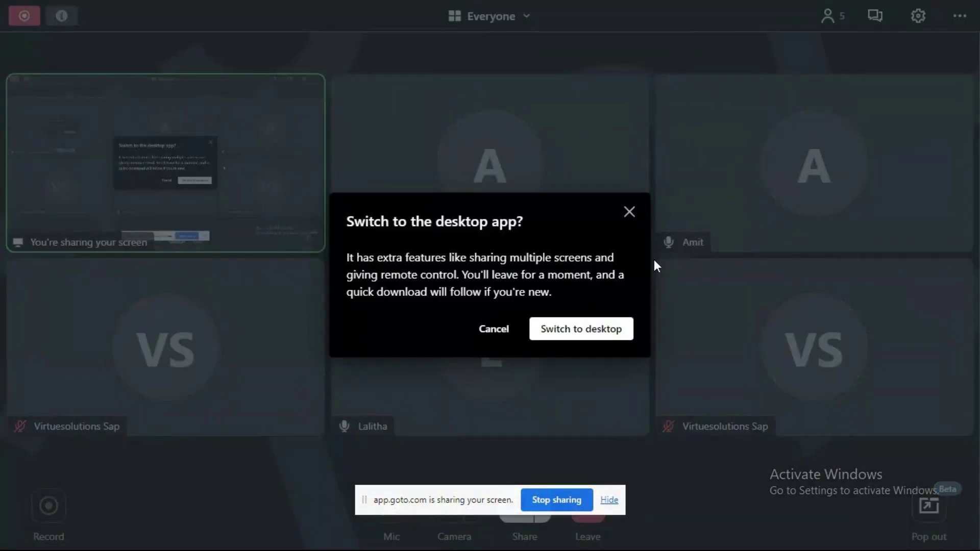
{"action": "left_click", "coordinate": [629, 212]}
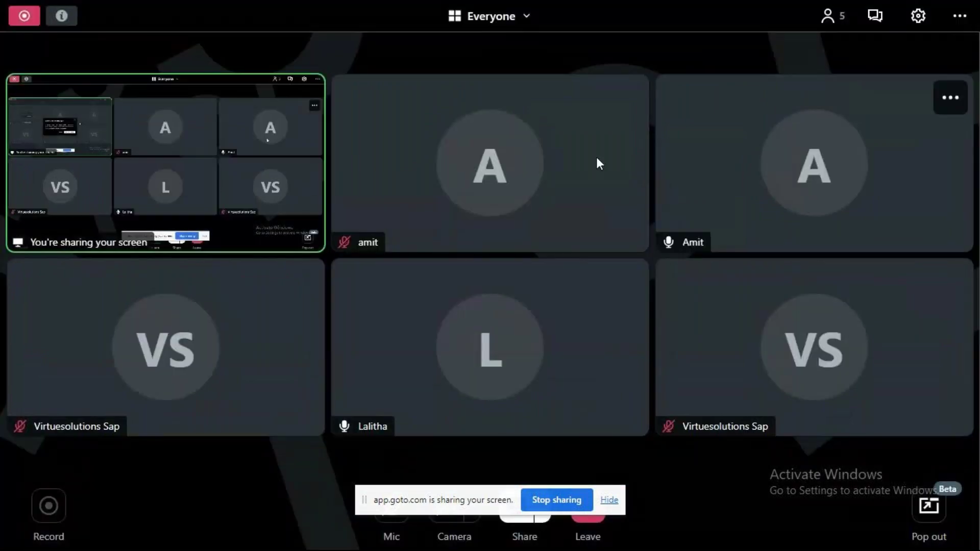
{"action": "left_click", "coordinate": [535, 15]}
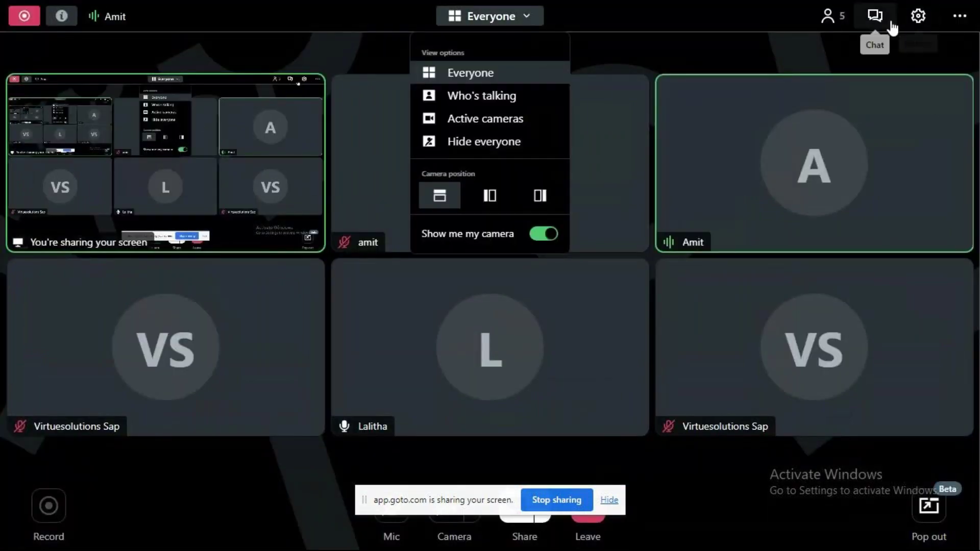
{"action": "left_click", "coordinate": [956, 20]}
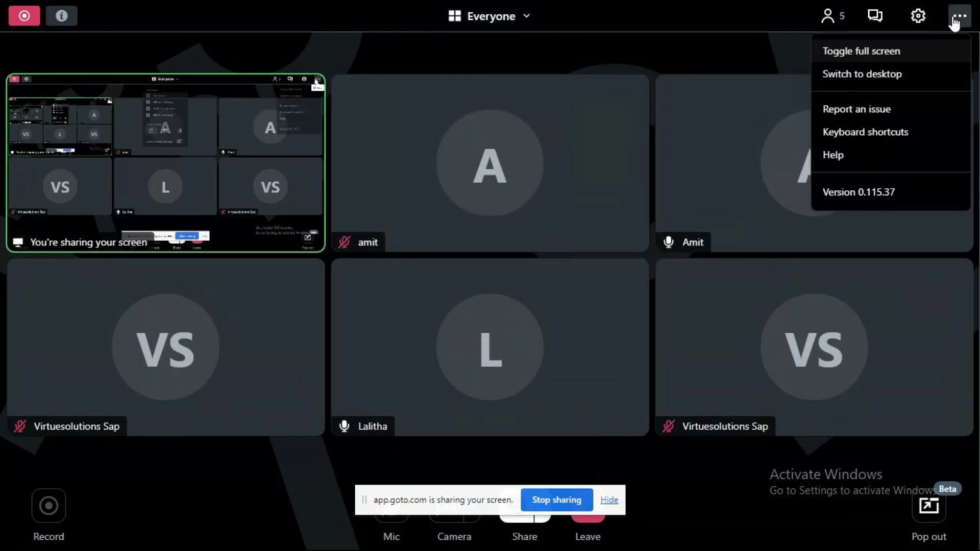
{"action": "left_click", "coordinate": [883, 52]}
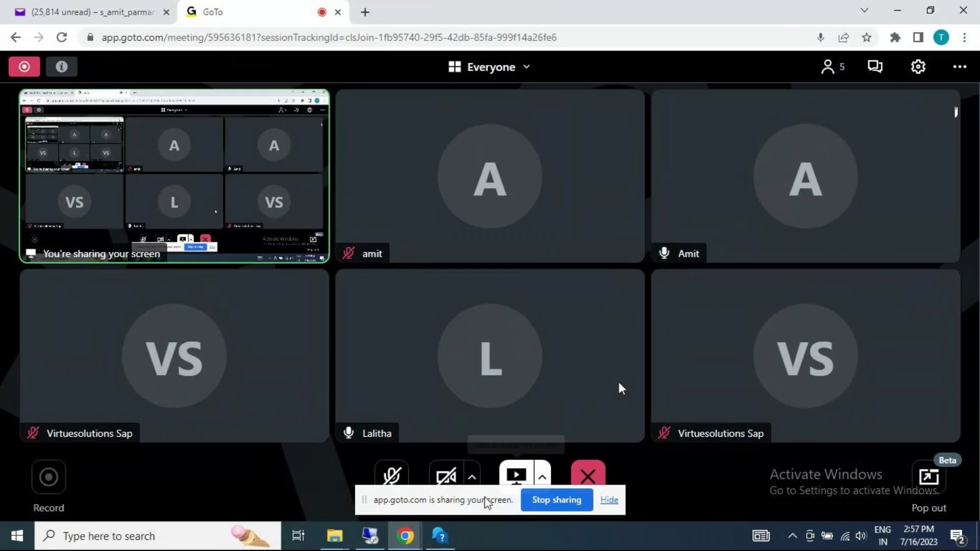
{"action": "left_click", "coordinate": [959, 71]}
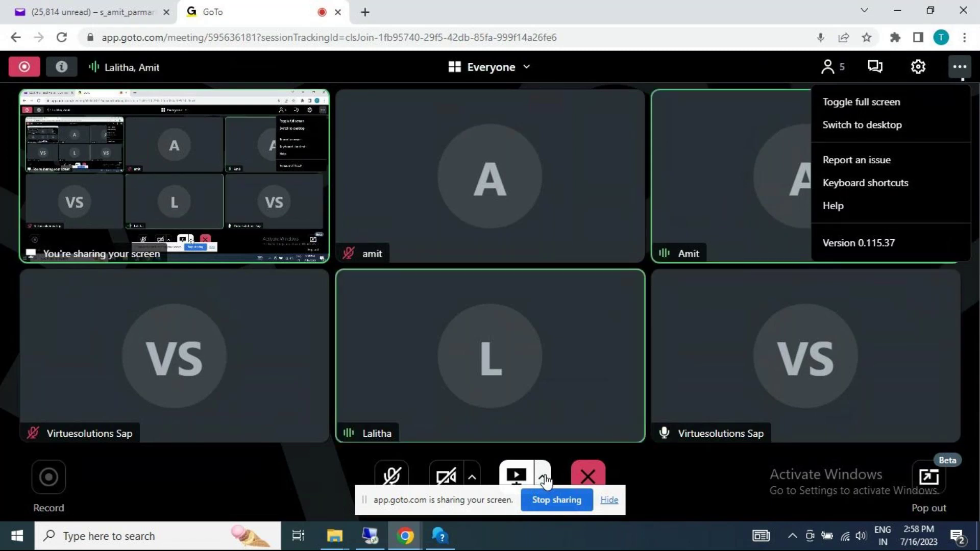
- Switch back to the remote SAP session and open the business partner maintenance transaction BP
{"action": "left_click", "coordinate": [378, 534]}
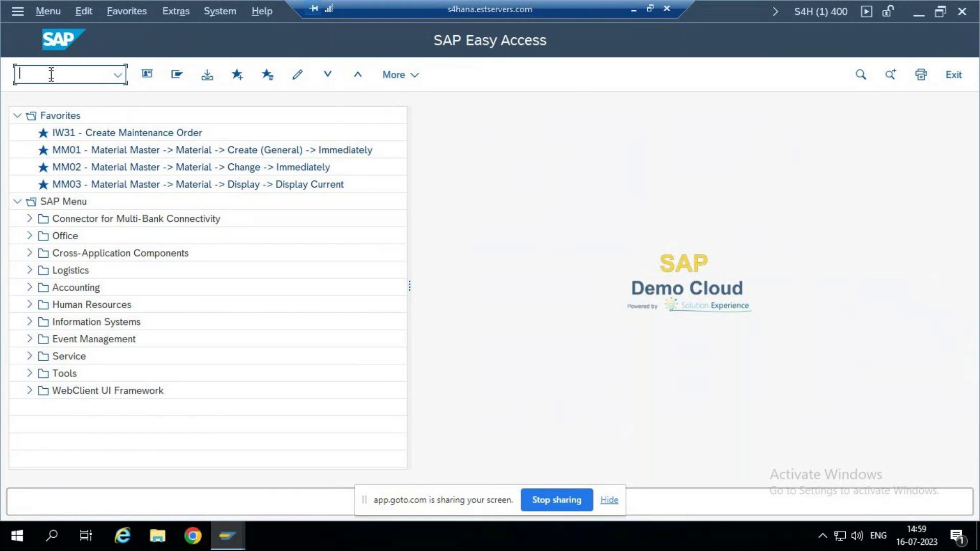
{"action": "type", "text": "bp"}
{"action": "key", "text": "BackSpace"}
{"action": "key", "text": "Return"}
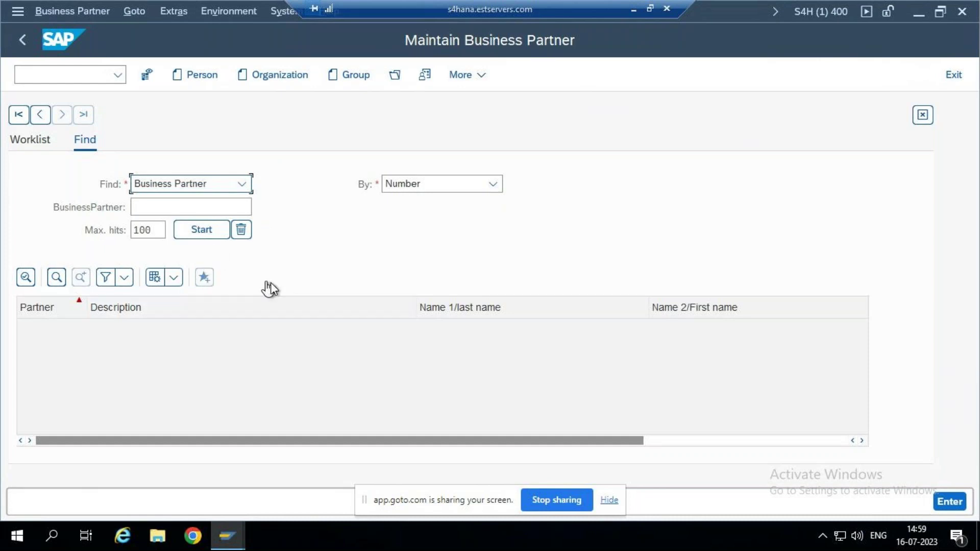
- Search business partners without a number filter, open the fifth record in the results, and examine its business partner number
{"action": "left_click", "coordinate": [201, 230]}
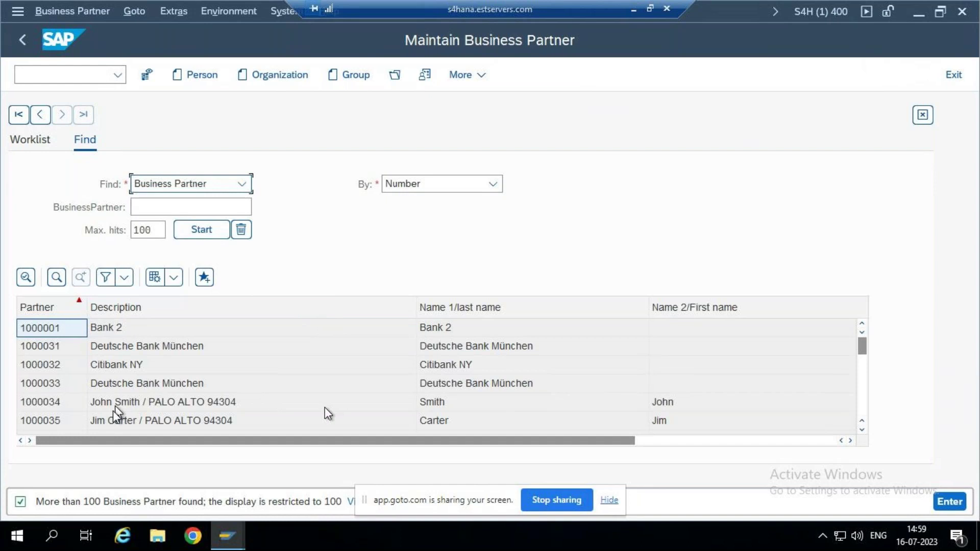
{"action": "double_click", "coordinate": [141, 404]}
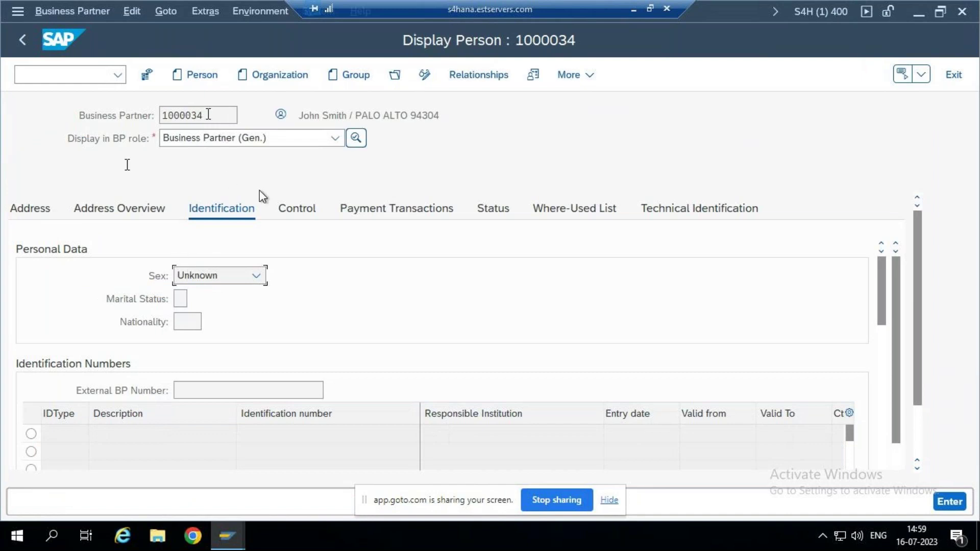
{"action": "left_click_drag", "start_coordinate": [204, 115], "coordinate": [161, 116]}
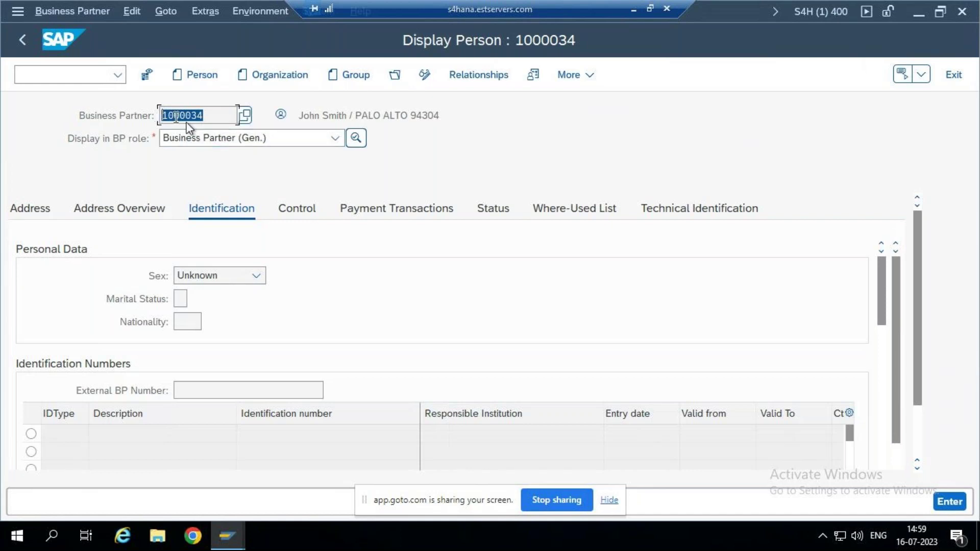
{"action": "left_click_drag", "start_coordinate": [217, 118], "coordinate": [122, 117]}
{"action": "left_click", "coordinate": [213, 117]}
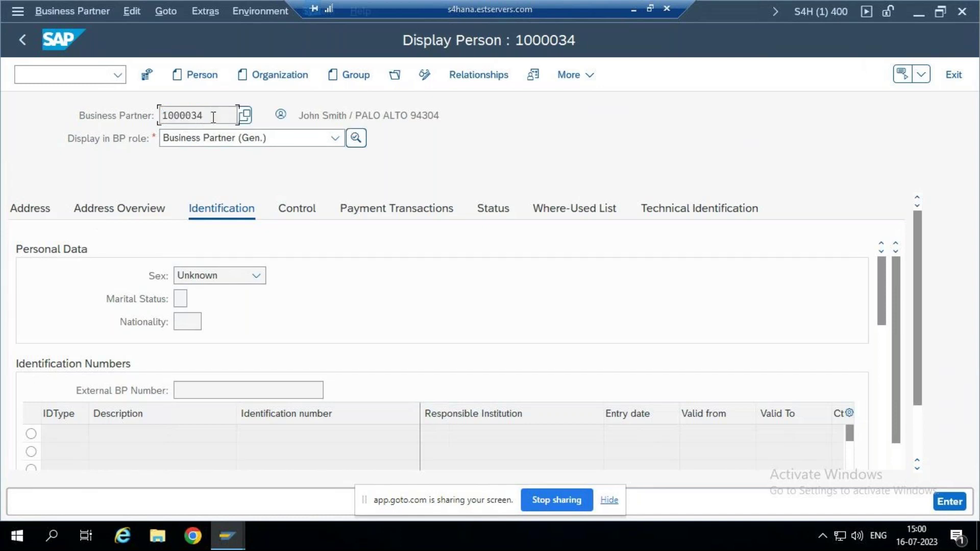
{"action": "double_click", "coordinate": [216, 117]}
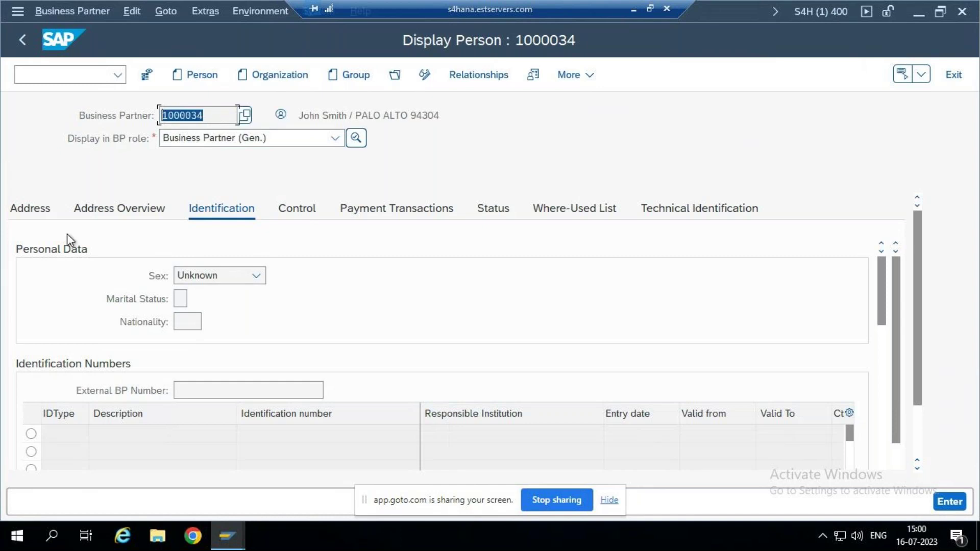
- Open the person's address data and examine the first name and last name fields
{"action": "left_click", "coordinate": [32, 212]}
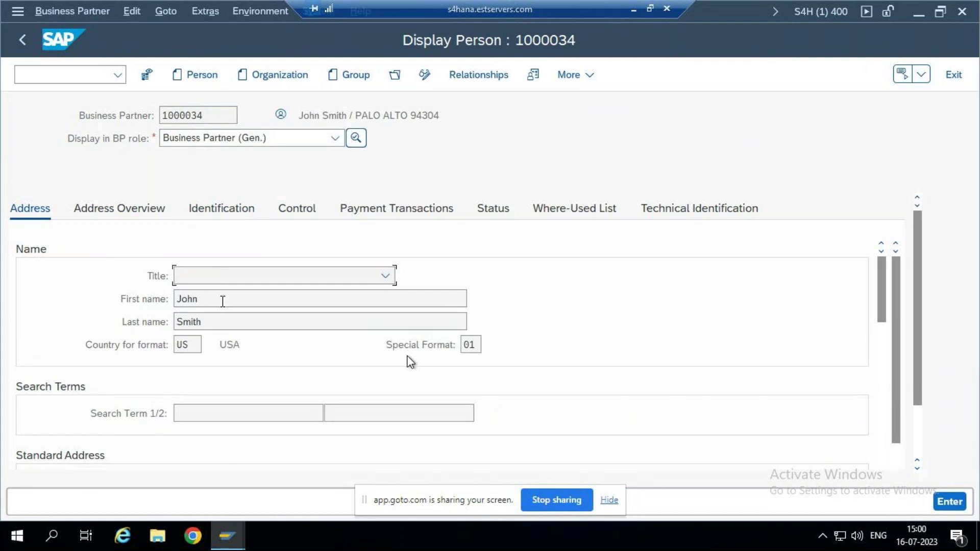
{"action": "double_click", "coordinate": [187, 299]}
{"action": "left_click", "coordinate": [203, 322]}
{"action": "left_click_drag", "start_coordinate": [203, 298], "coordinate": [176, 300]}
{"action": "key", "text": "Tab"}
{"action": "key", "text": "Tab"}
- Examine the standard address, including the street, district, postal code, city, country and time zone
{"action": "left_click_drag", "start_coordinate": [886, 293], "coordinate": [892, 343]}
{"action": "left_click_drag", "start_coordinate": [252, 344], "coordinate": [189, 346]}
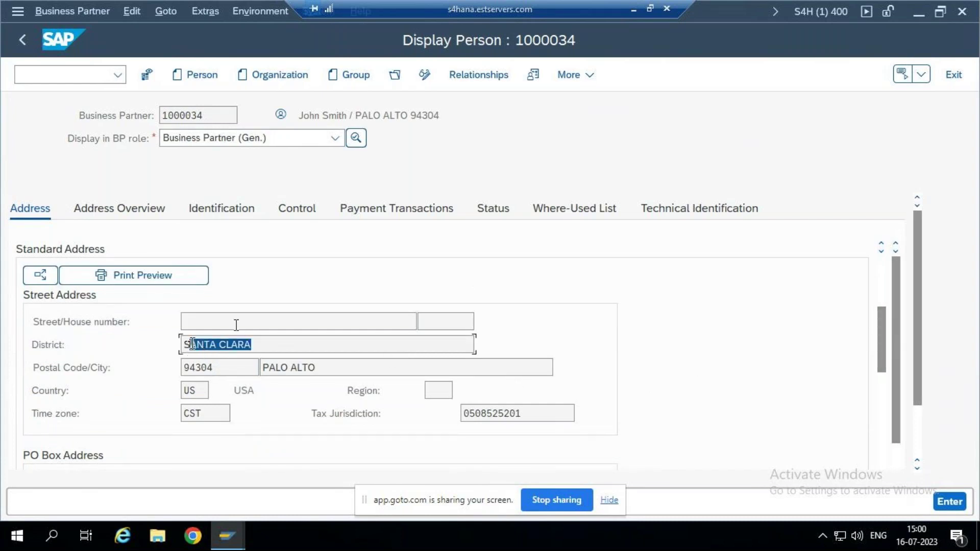
{"action": "double_click", "coordinate": [187, 367]}
{"action": "left_click_drag", "start_coordinate": [321, 368], "coordinate": [259, 367]}
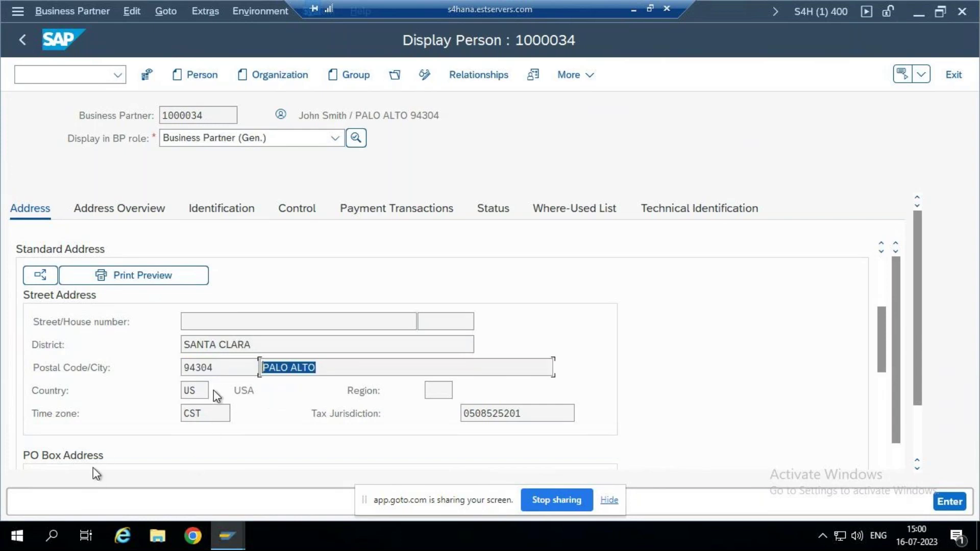
{"action": "double_click", "coordinate": [189, 390]}
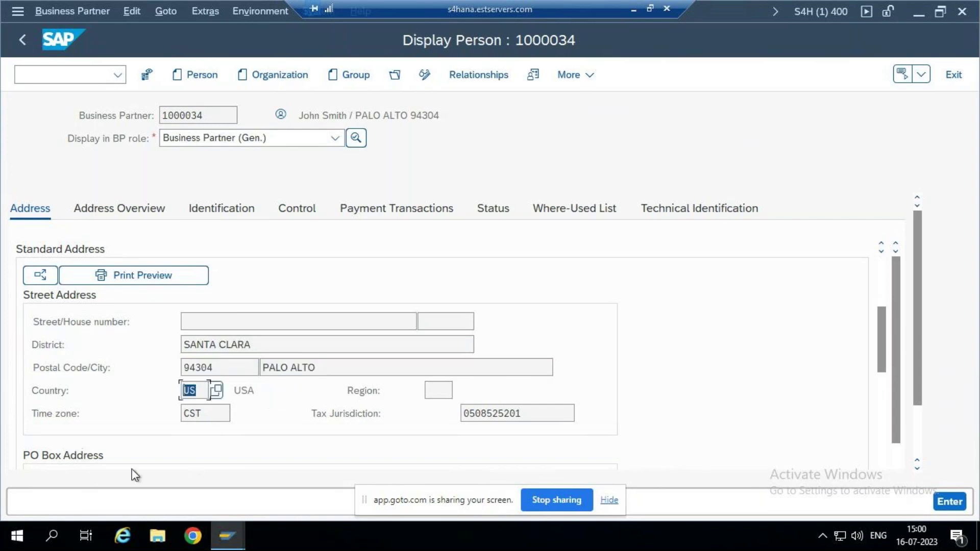
{"action": "double_click", "coordinate": [198, 413]}
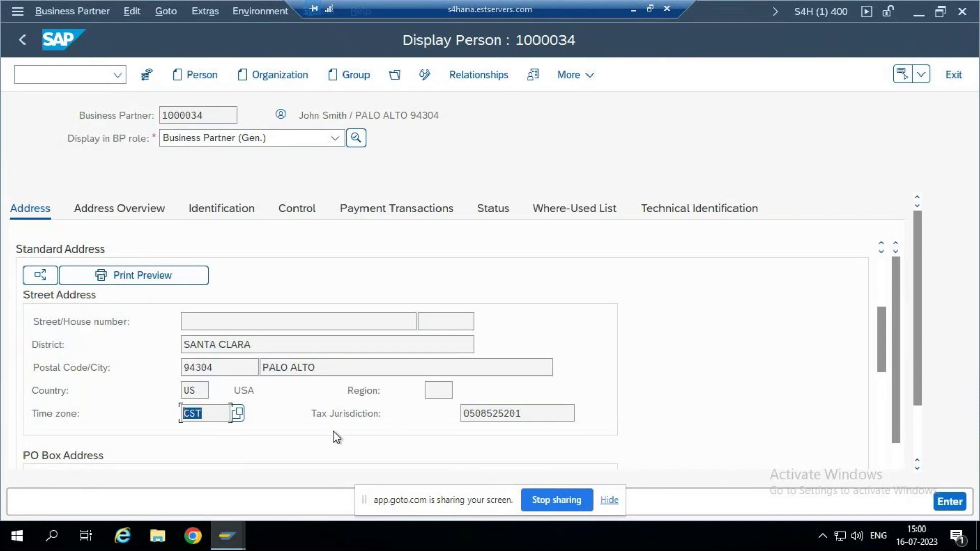
{"action": "scroll", "coordinate": [340, 419], "scroll_direction": "down", "scroll_amount": 3}
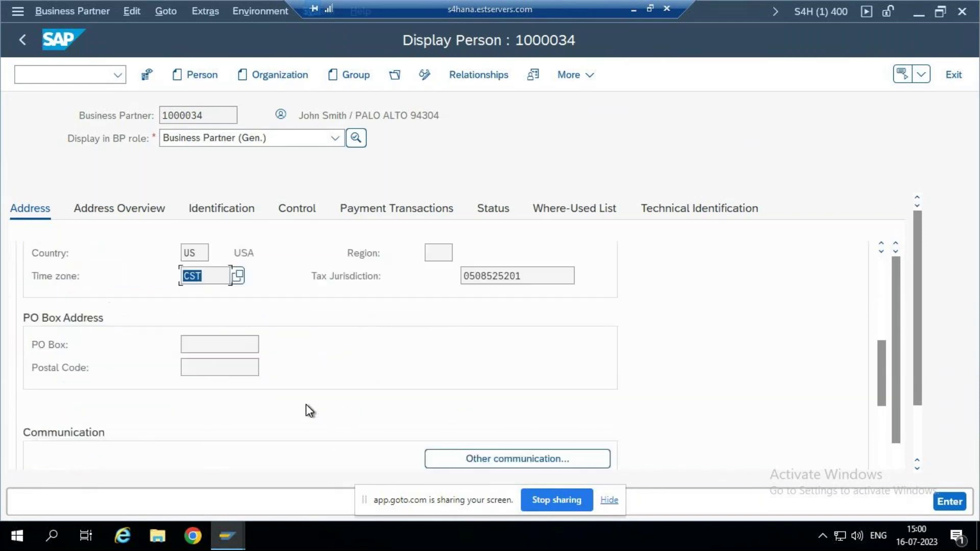
{"action": "scroll", "coordinate": [319, 393], "scroll_direction": "up", "scroll_amount": 3}
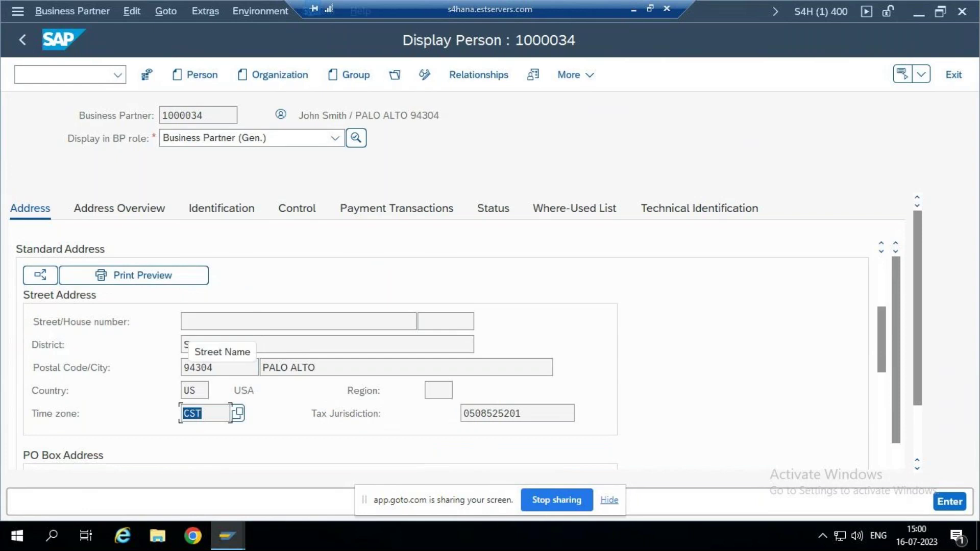
{"action": "left_click", "coordinate": [250, 323]}
- Examine the PO box section and the telephone, cell phone, fax and e-mail fields under Communication
{"action": "scroll", "coordinate": [214, 398], "scroll_direction": "down", "scroll_amount": 3}
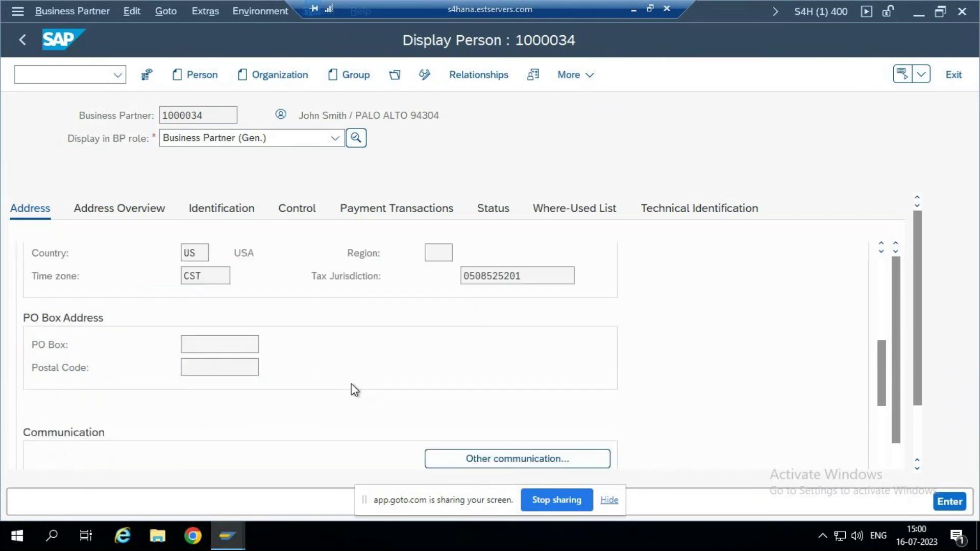
{"action": "scroll", "coordinate": [247, 365], "scroll_direction": "down", "scroll_amount": 4}
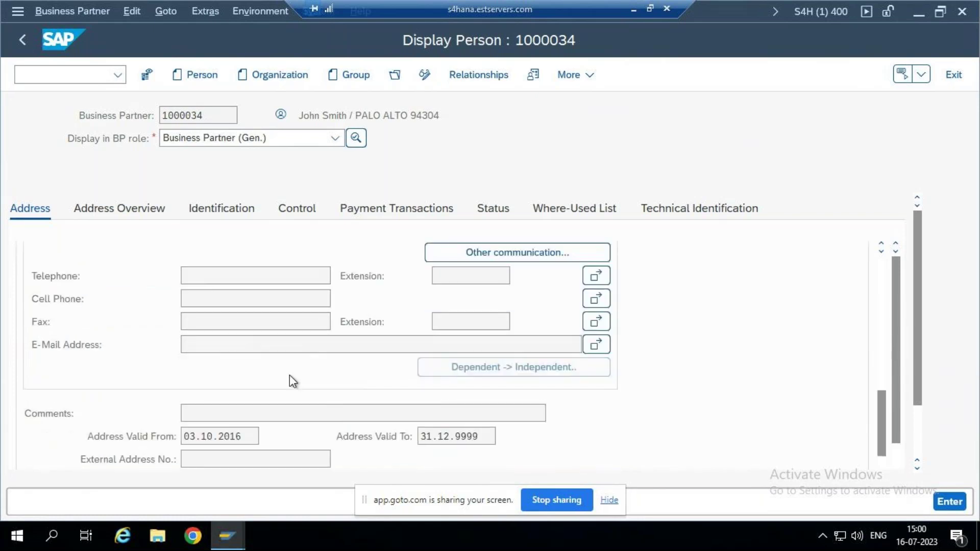
{"action": "scroll", "coordinate": [290, 380], "scroll_direction": "up", "scroll_amount": 2}
{"action": "left_click", "coordinate": [232, 343]}
{"action": "left_click", "coordinate": [231, 364]}
{"action": "left_click", "coordinate": [230, 391]}
{"action": "left_click", "coordinate": [226, 415]}
{"action": "scroll", "coordinate": [271, 409], "scroll_direction": "down", "scroll_amount": 2}
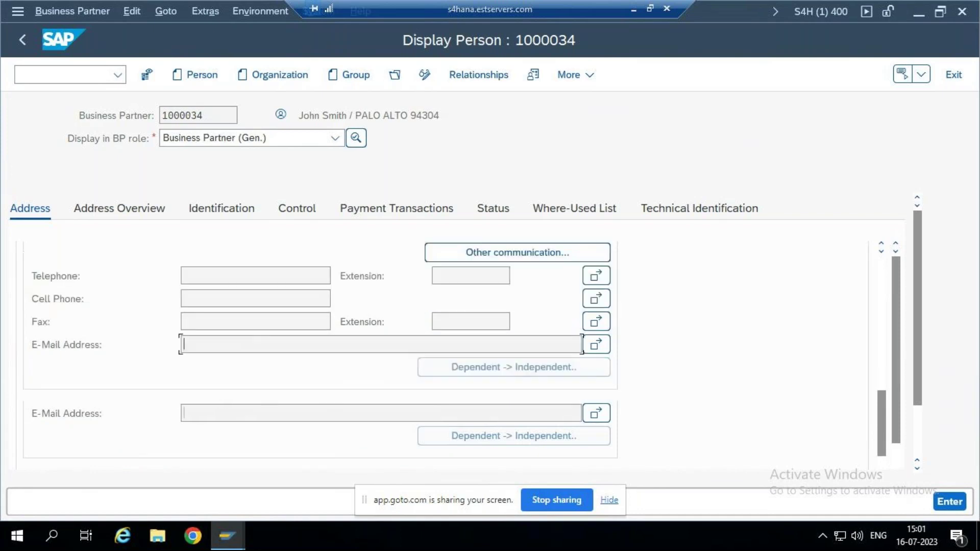
- Examine the date from which the person's address is valid
{"action": "scroll", "coordinate": [341, 409], "scroll_direction": "down", "scroll_amount": 4}
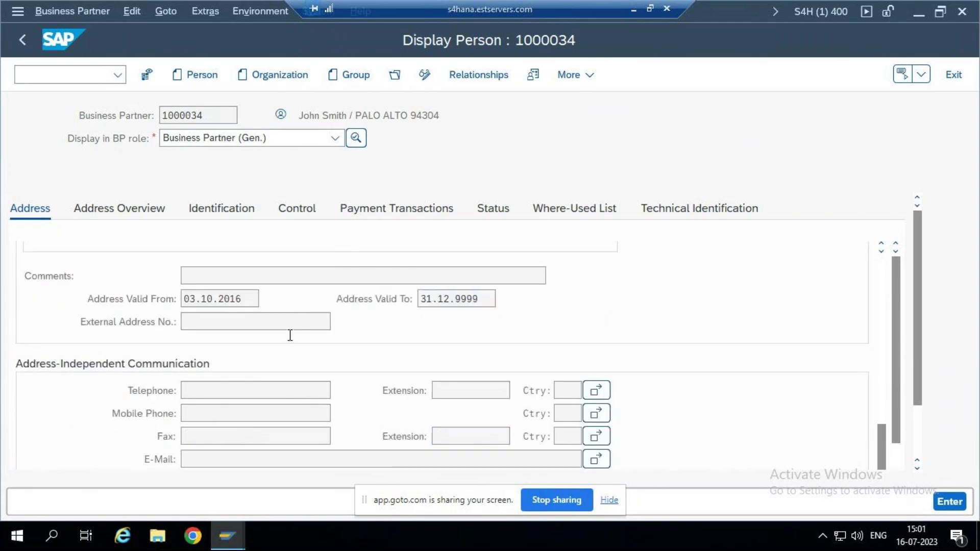
{"action": "left_click_drag", "start_coordinate": [249, 300], "coordinate": [160, 336]}
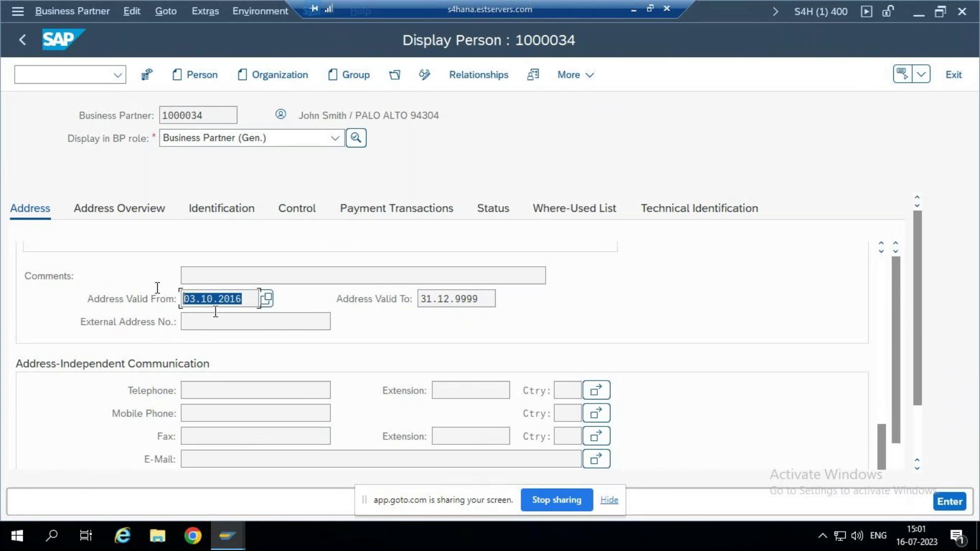
{"action": "left_click", "coordinate": [229, 298]}
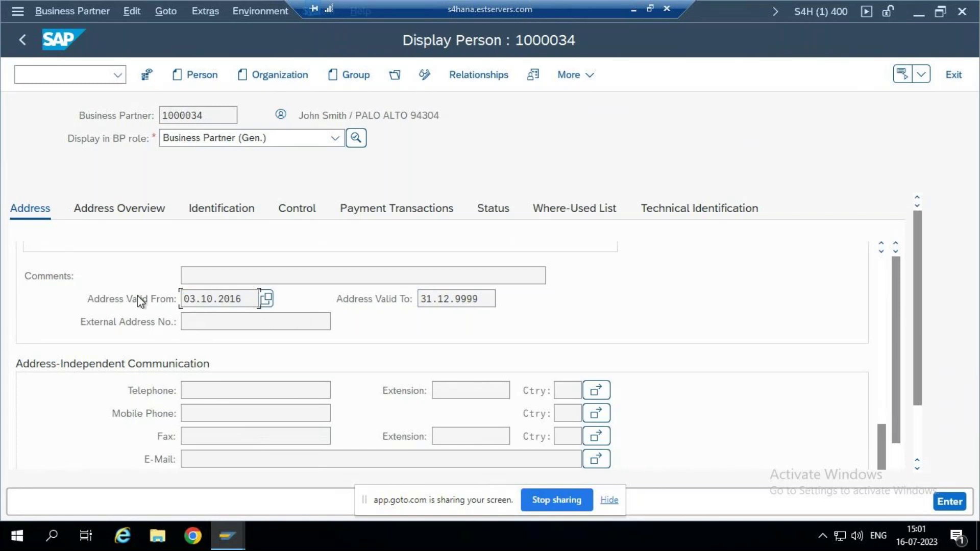
- Examine the address validity start date and the address overview entry with its description and valid-from and valid-to dates
{"action": "left_click_drag", "start_coordinate": [248, 299], "coordinate": [176, 299]}
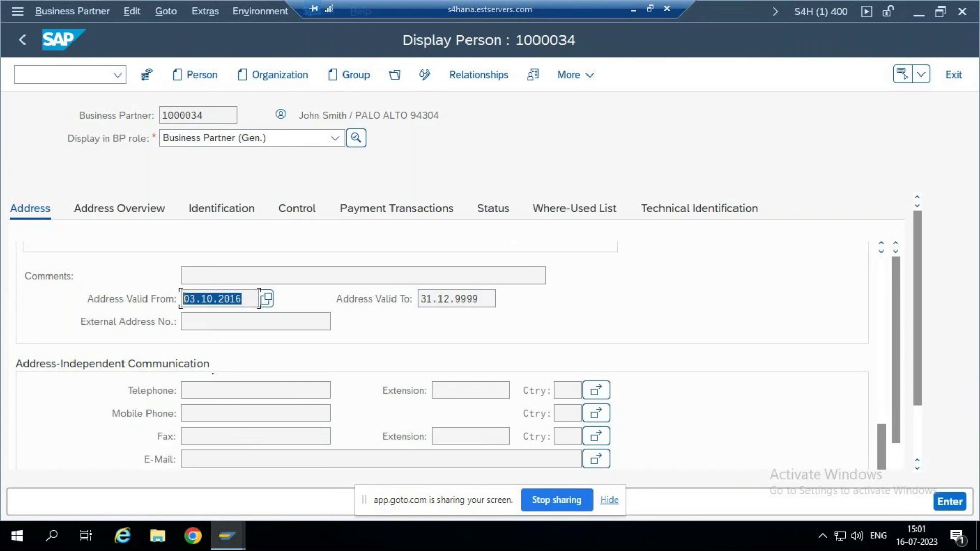
{"action": "left_click", "coordinate": [144, 214]}
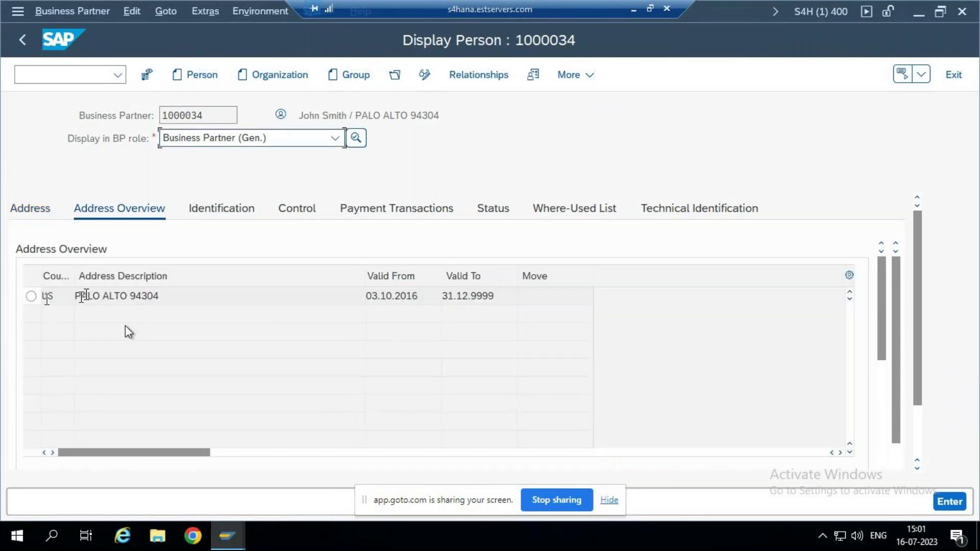
{"action": "left_click_drag", "start_coordinate": [87, 296], "coordinate": [363, 302]}
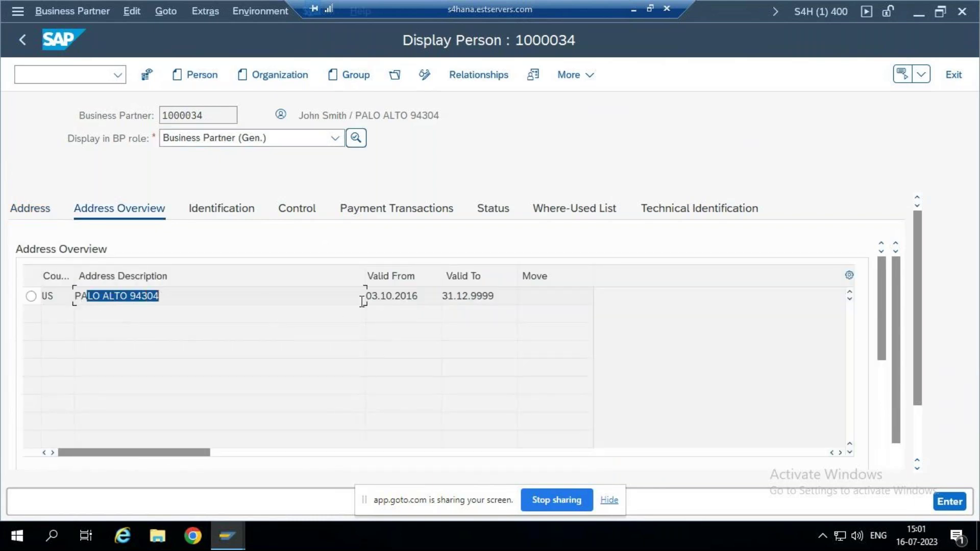
{"action": "left_click", "coordinate": [403, 298]}
{"action": "left_click", "coordinate": [465, 300]}
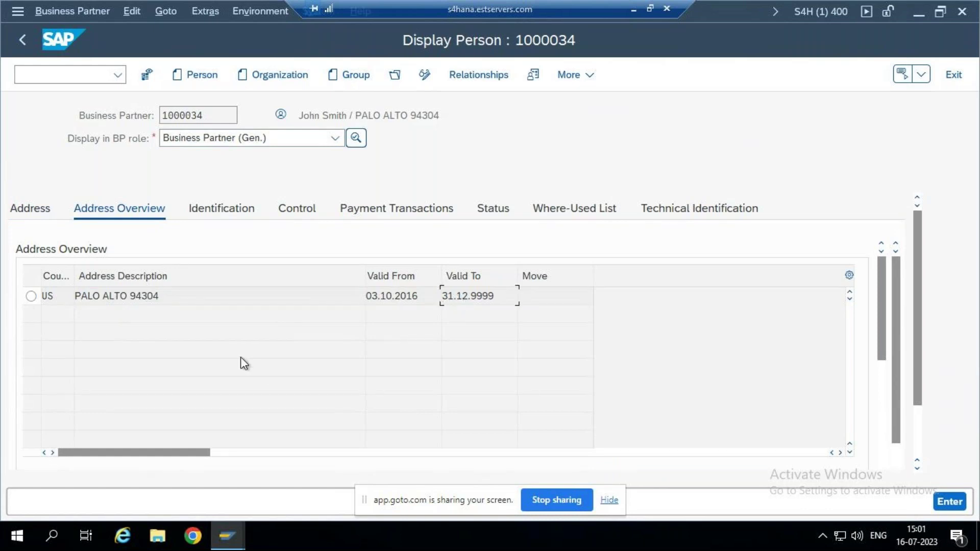
- Open the person's identification data and examine the personal data and identification numbers sections
{"action": "left_click", "coordinate": [244, 212]}
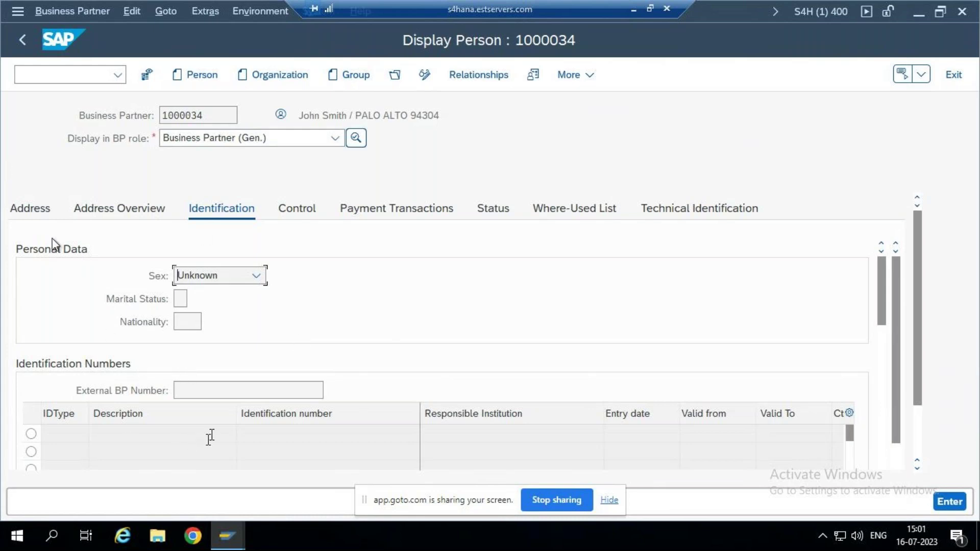
{"action": "scroll", "coordinate": [210, 437], "scroll_direction": "down", "scroll_amount": 3}
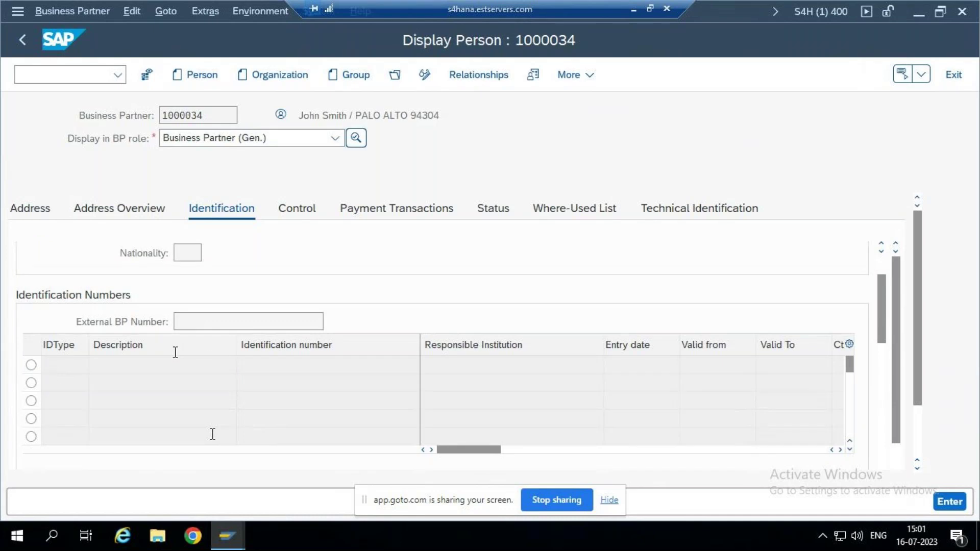
{"action": "scroll", "coordinate": [189, 399], "scroll_direction": "down", "scroll_amount": 3}
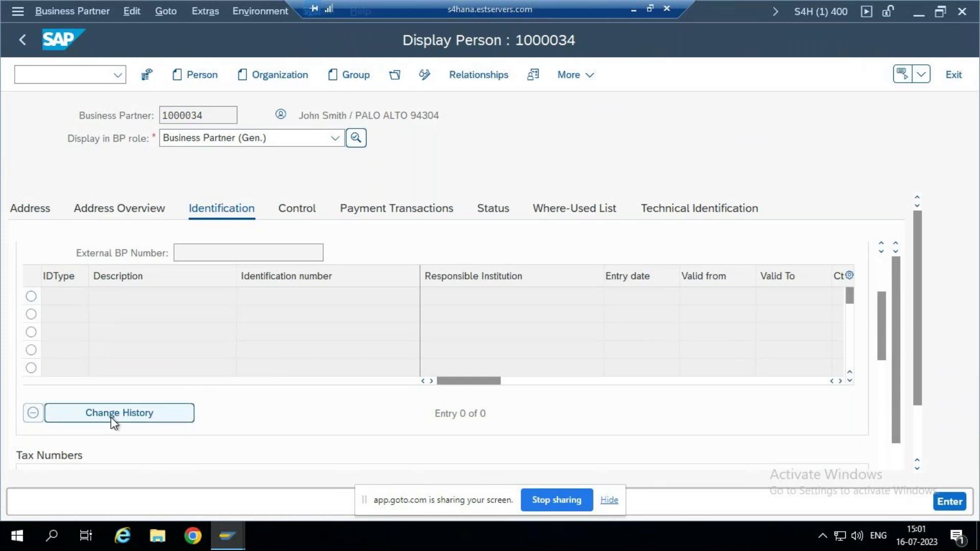
- List the possible identification types for the first identification row, highlight Passport, and close the list without choosing one
{"action": "left_click", "coordinate": [30, 297]}
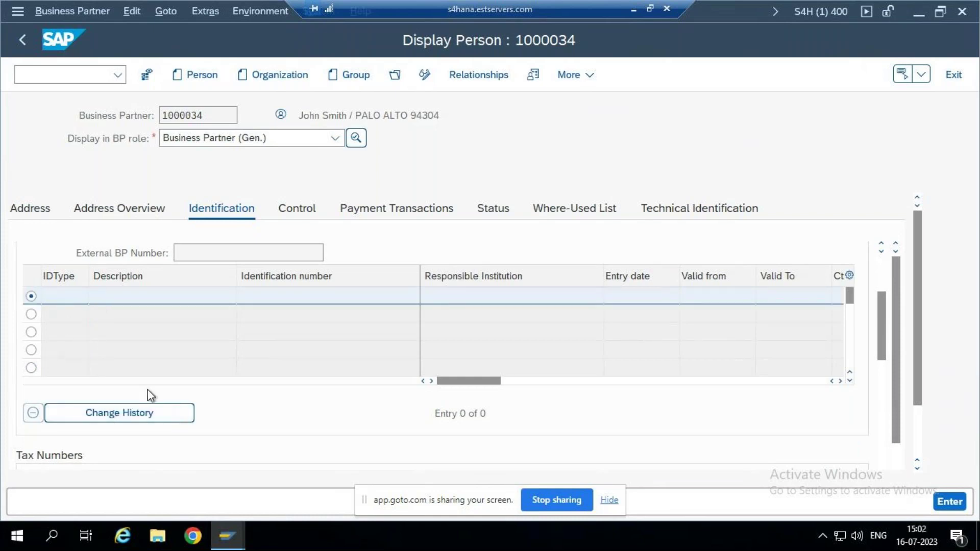
{"action": "key", "text": "F4"}
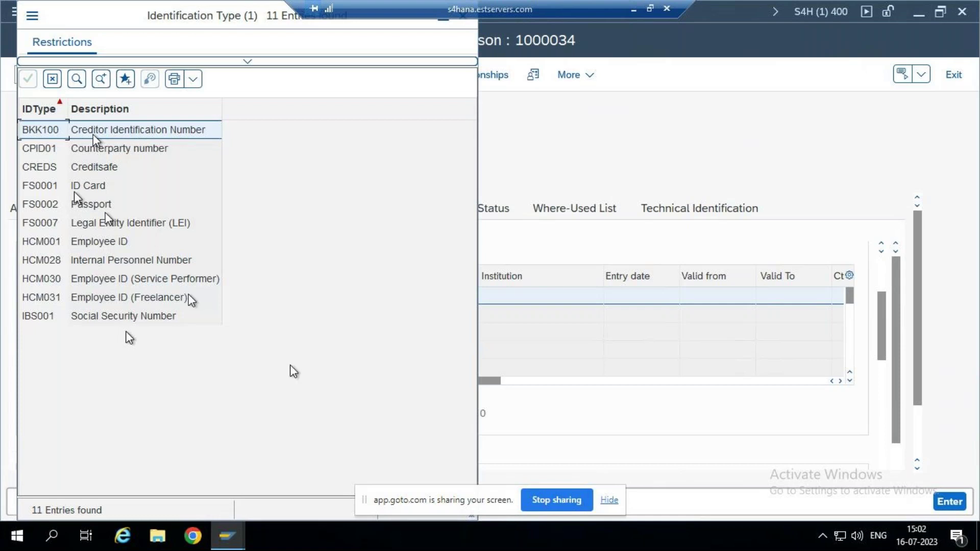
{"action": "left_click", "coordinate": [116, 225]}
{"action": "key", "text": "Up"}
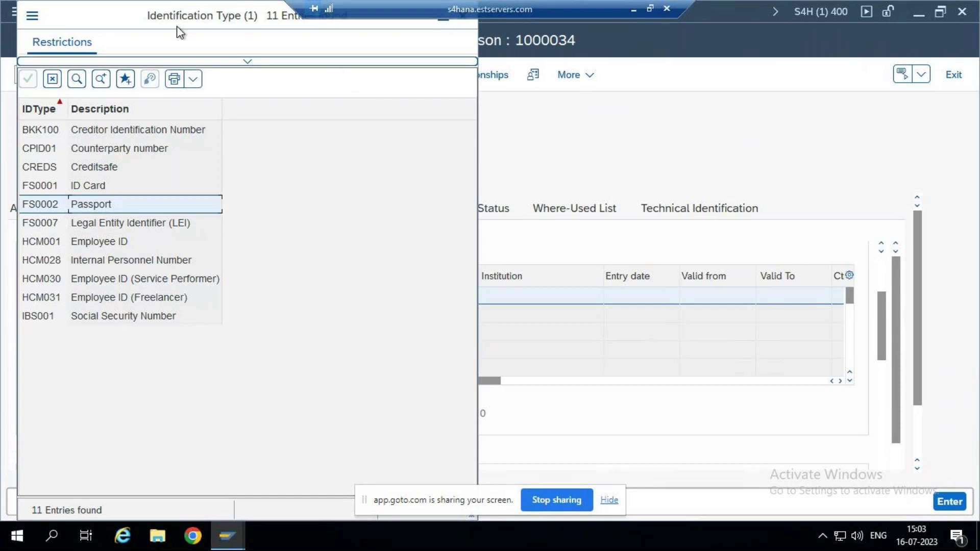
{"action": "left_click_drag", "start_coordinate": [134, 50], "coordinate": [236, 186]}
{"action": "left_click", "coordinate": [527, 368]}
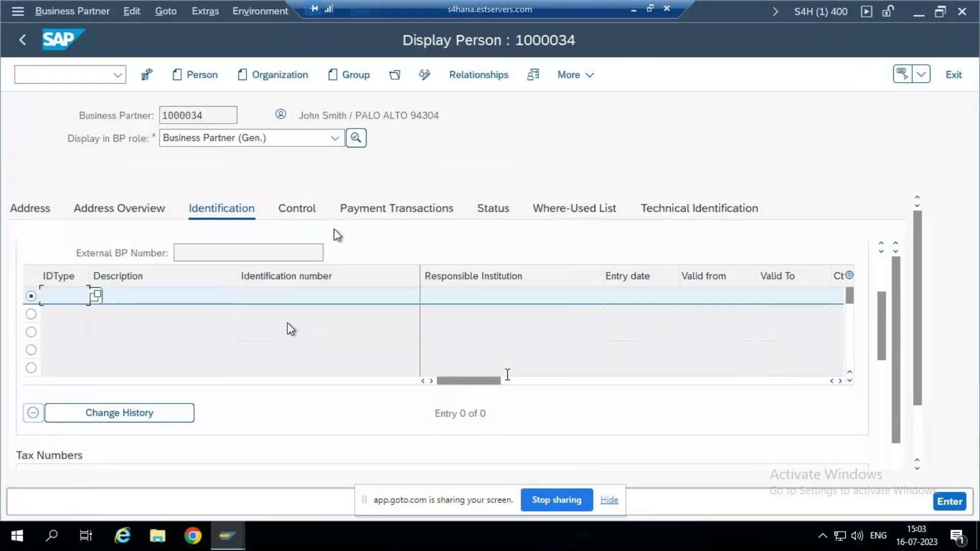
- Open the person's control data and examine the BP type, authorization group, print format and data origin fields
{"action": "left_click", "coordinate": [311, 214]}
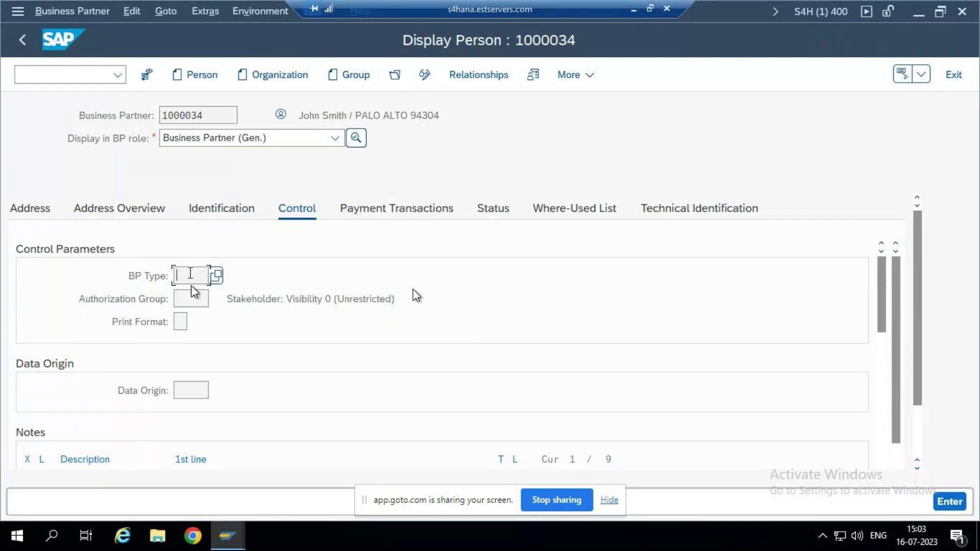
{"action": "left_click", "coordinate": [181, 322]}
{"action": "left_click", "coordinate": [197, 390]}
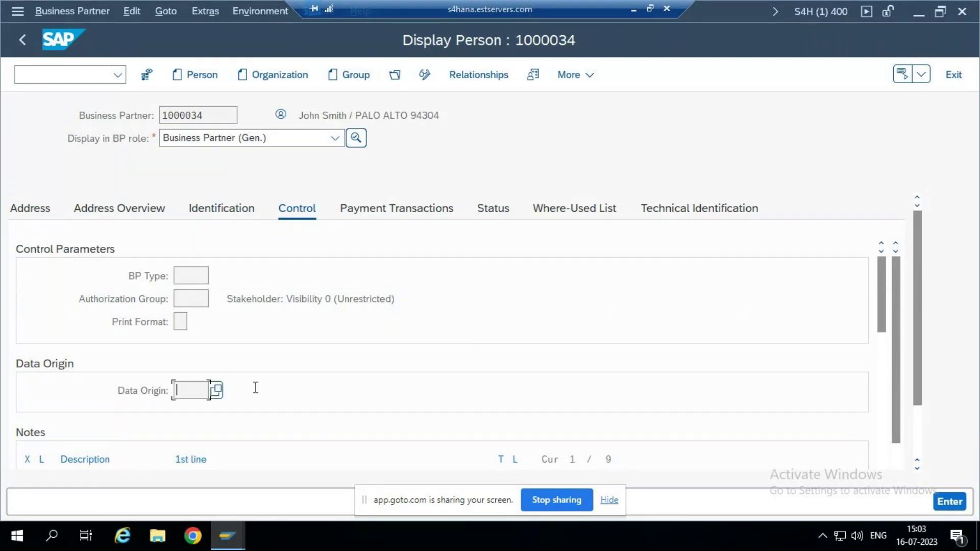
{"action": "scroll", "coordinate": [258, 386], "scroll_direction": "down", "scroll_amount": 3}
{"action": "scroll", "coordinate": [258, 387], "scroll_direction": "up", "scroll_amount": 3}
{"action": "left_click", "coordinate": [198, 274]}
{"action": "left_click", "coordinate": [190, 300]}
{"action": "left_click", "coordinate": [188, 276]}
{"action": "left_click", "coordinate": [186, 300]}
{"action": "left_click", "coordinate": [182, 320]}
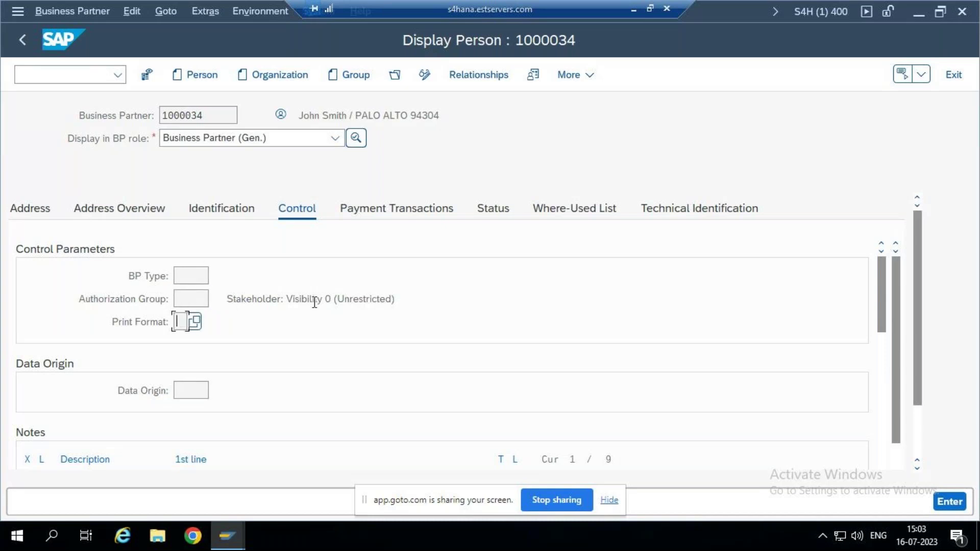
- Open the payment transactions data and examine the country, bank key, bank account and control key columns under Bank Details
{"action": "left_click", "coordinate": [418, 215]}
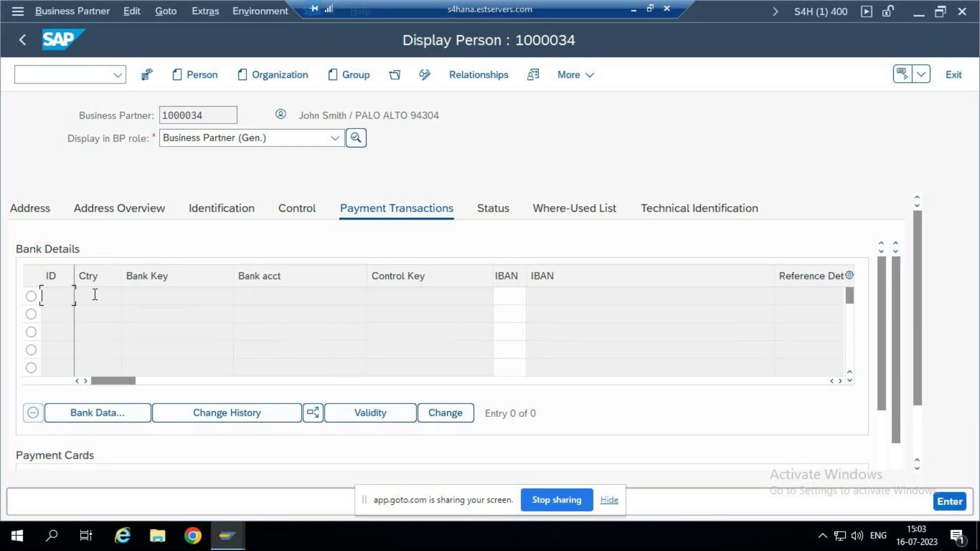
{"action": "key", "text": "Tab"}
{"action": "key", "text": "Tab"}
{"action": "key", "text": "Tab"}
{"action": "key", "text": "Tab"}
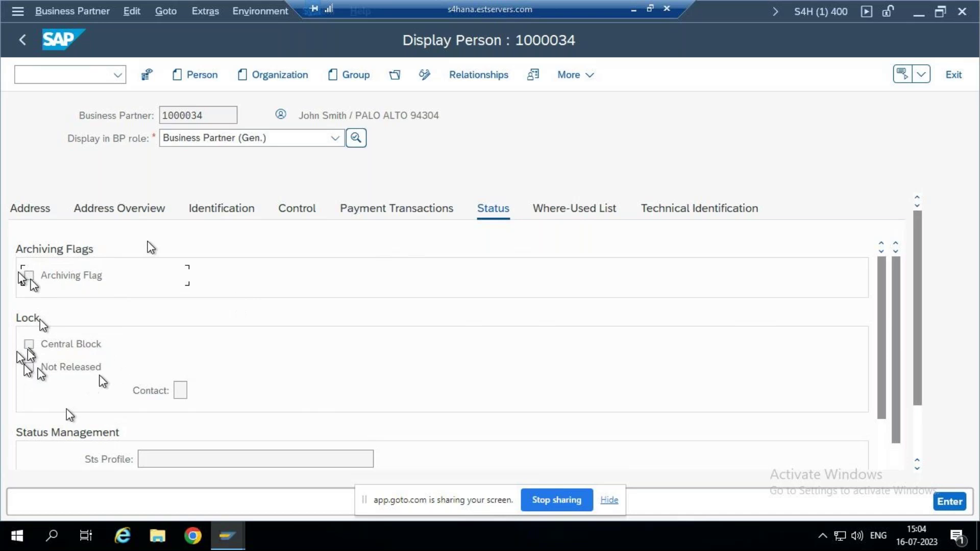
- View the where-used list and revisit the person's address, identification and payment transactions data
{"action": "left_click", "coordinate": [580, 213]}
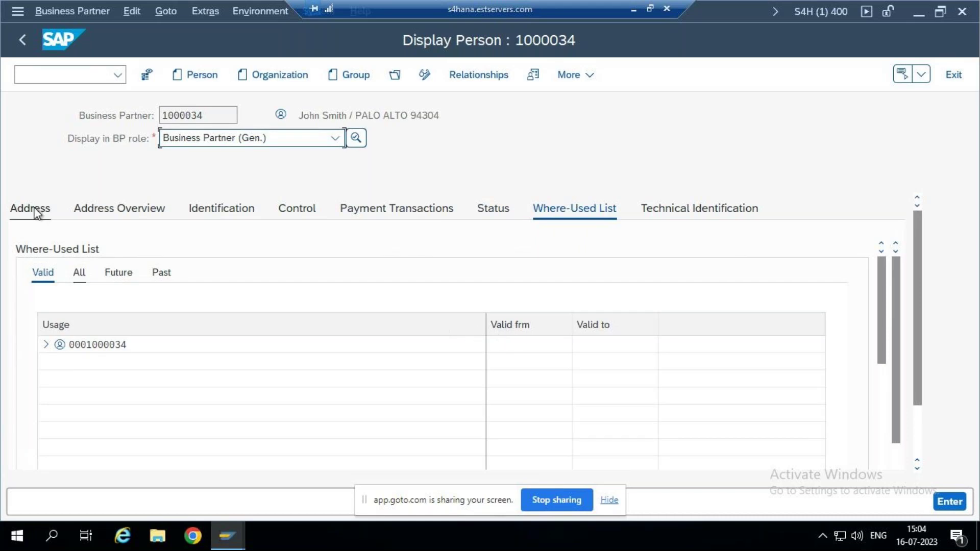
{"action": "left_click", "coordinate": [53, 217]}
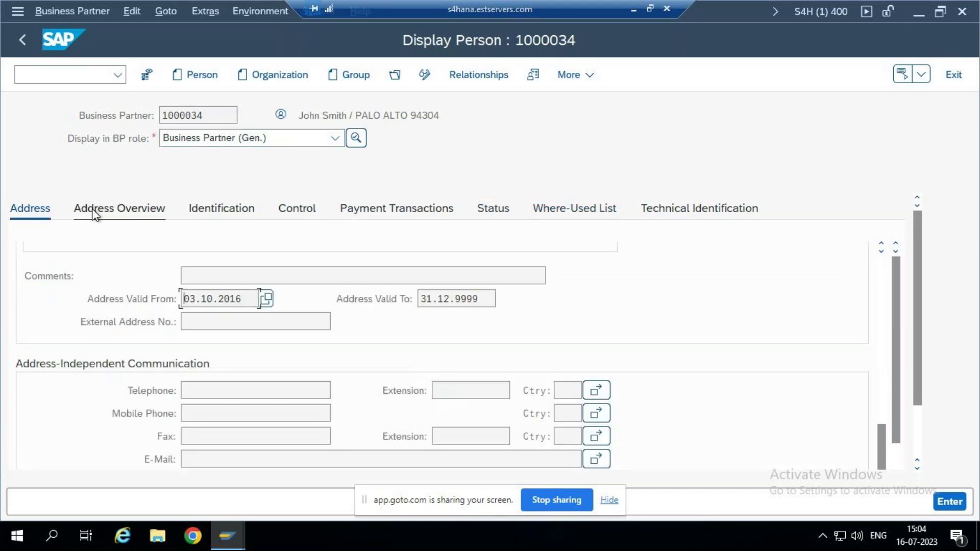
{"action": "left_click", "coordinate": [168, 220]}
{"action": "left_click", "coordinate": [237, 210]}
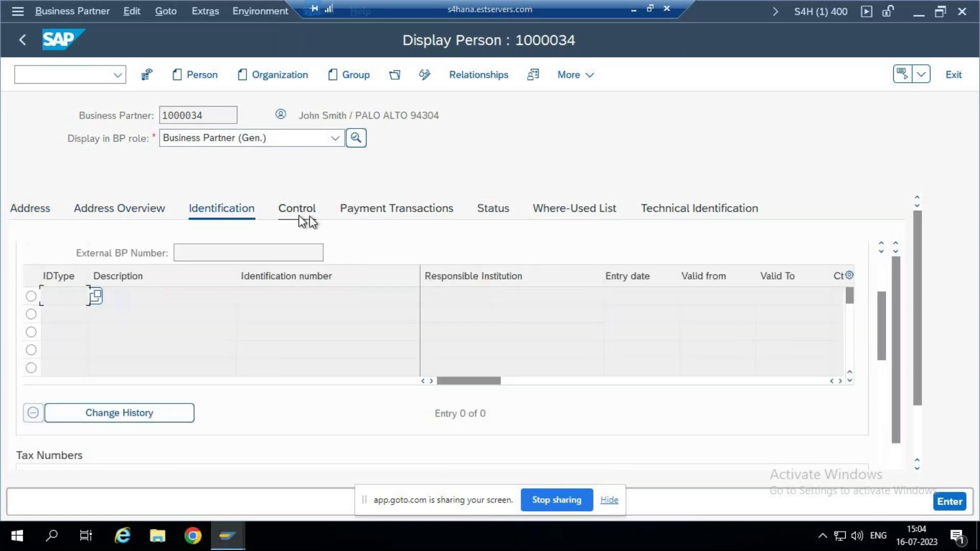
{"action": "left_click", "coordinate": [376, 215]}
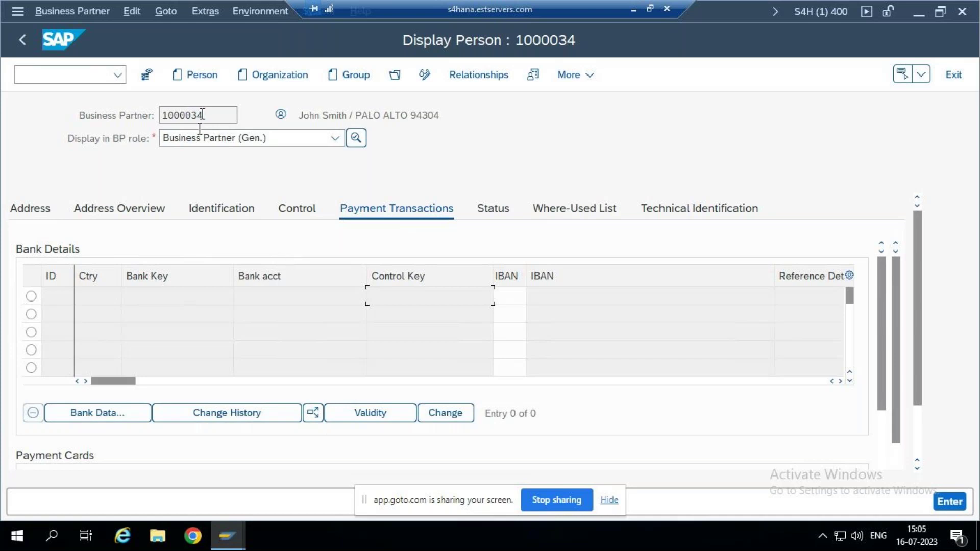
- Examine the business partner number and list the BP roles available for display
{"action": "left_click_drag", "start_coordinate": [206, 113], "coordinate": [138, 114]}
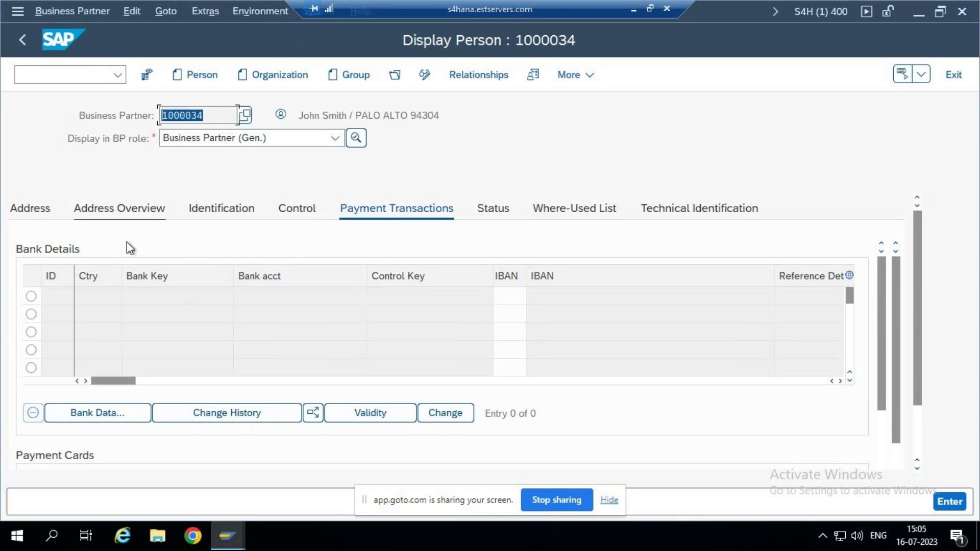
{"action": "left_click", "coordinate": [335, 138]}
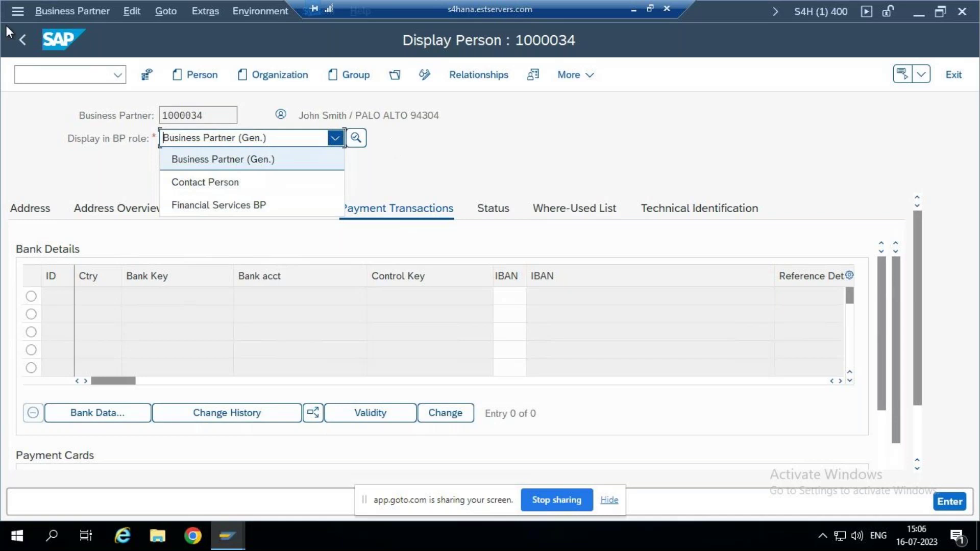
- Start the contract account display transaction and select the contract account named BRIM contract 1 through an unrestricted search by description
{"action": "left_click", "coordinate": [46, 75]}
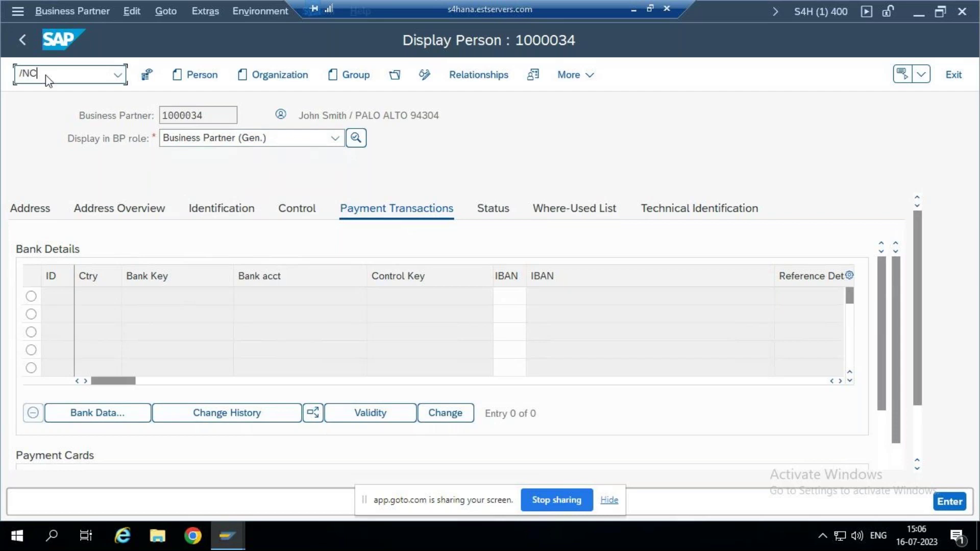
{"action": "key", "text": "Return"}
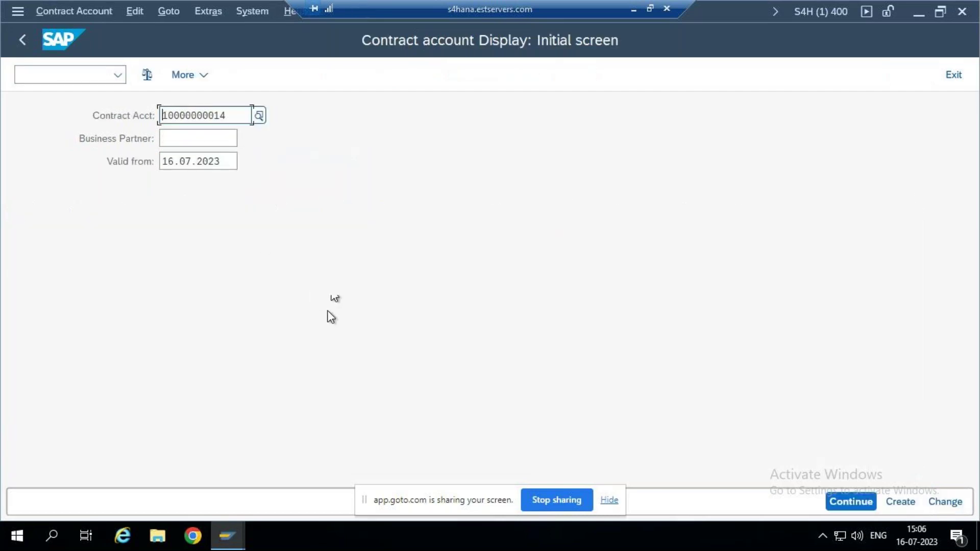
{"action": "left_click", "coordinate": [259, 115]}
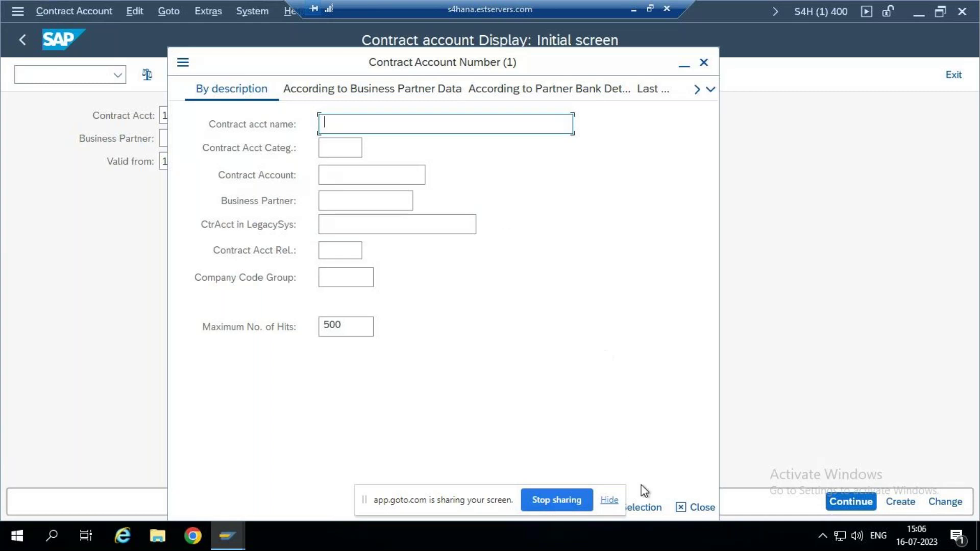
{"action": "left_click_drag", "start_coordinate": [607, 71], "coordinate": [709, 50]}
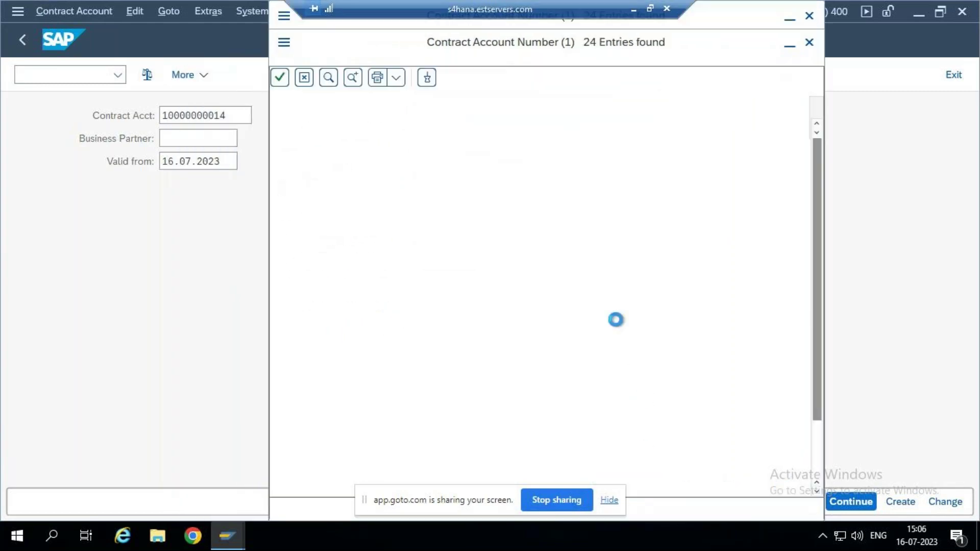
{"action": "scroll", "coordinate": [561, 358], "scroll_direction": "down", "scroll_amount": 2}
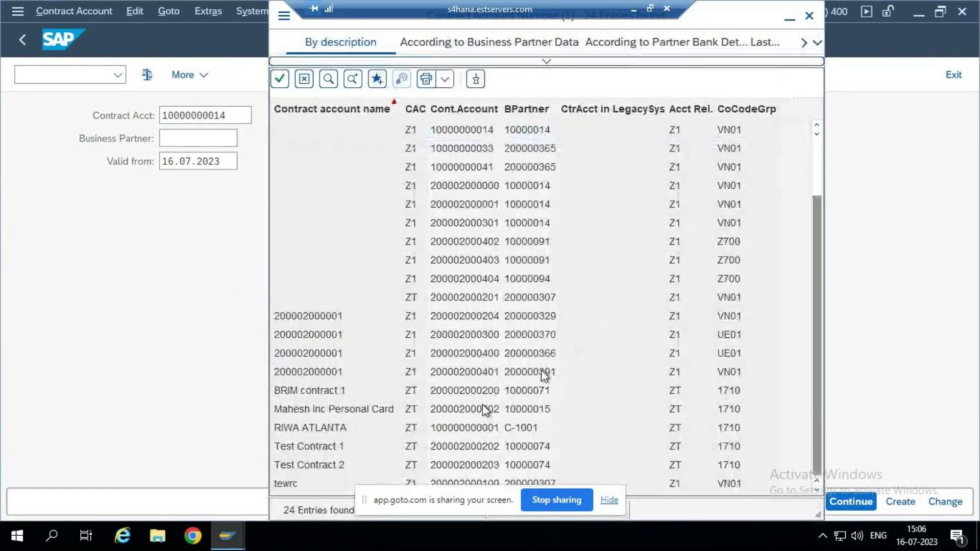
{"action": "double_click", "coordinate": [447, 392]}
- Display the general data of the selected contract account
{"action": "left_click_drag", "start_coordinate": [233, 115], "coordinate": [157, 117]}
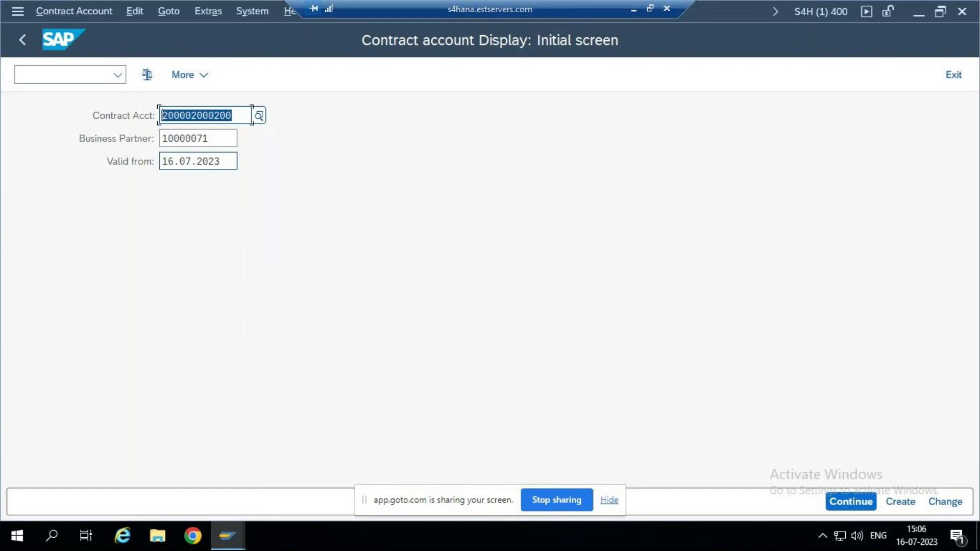
{"action": "key", "text": "Return"}
{"action": "key", "text": "Return"}
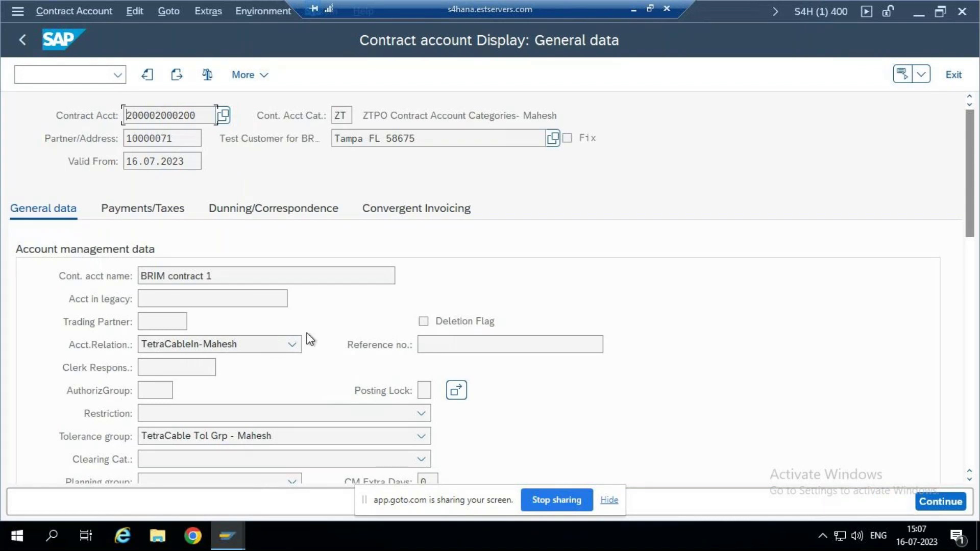
- Compare the contract account number with the business partner number assigned to it in the header
{"action": "left_click_drag", "start_coordinate": [175, 139], "coordinate": [123, 139]}
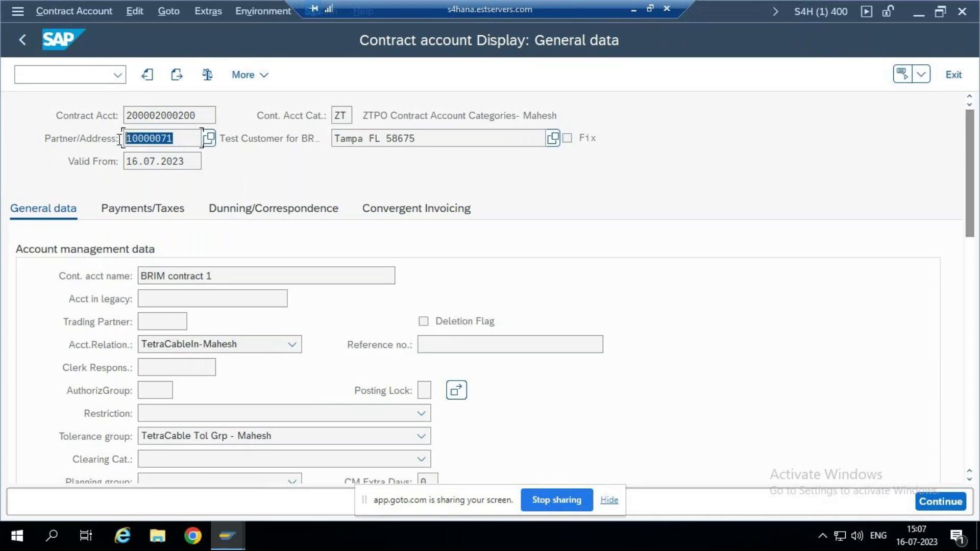
{"action": "left_click_drag", "start_coordinate": [204, 117], "coordinate": [122, 116]}
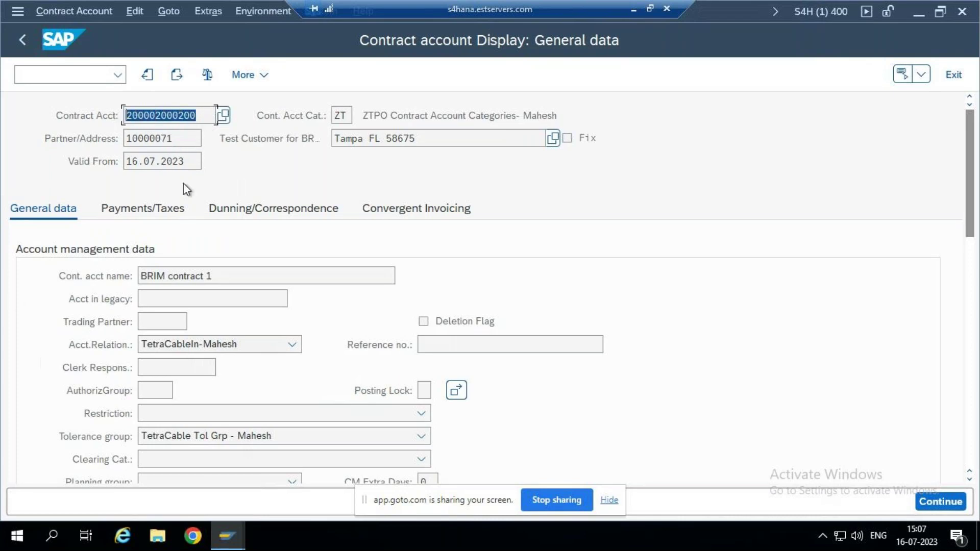
{"action": "double_click", "coordinate": [179, 139]}
{"action": "left_click_drag", "start_coordinate": [207, 117], "coordinate": [124, 116]}
{"action": "double_click", "coordinate": [174, 139]}
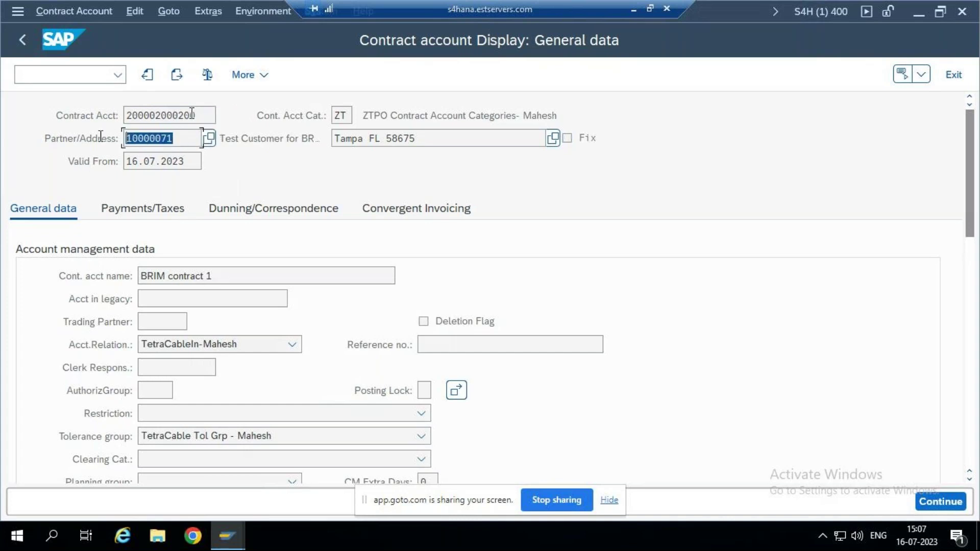
{"action": "left_click_drag", "start_coordinate": [216, 117], "coordinate": [124, 116]}
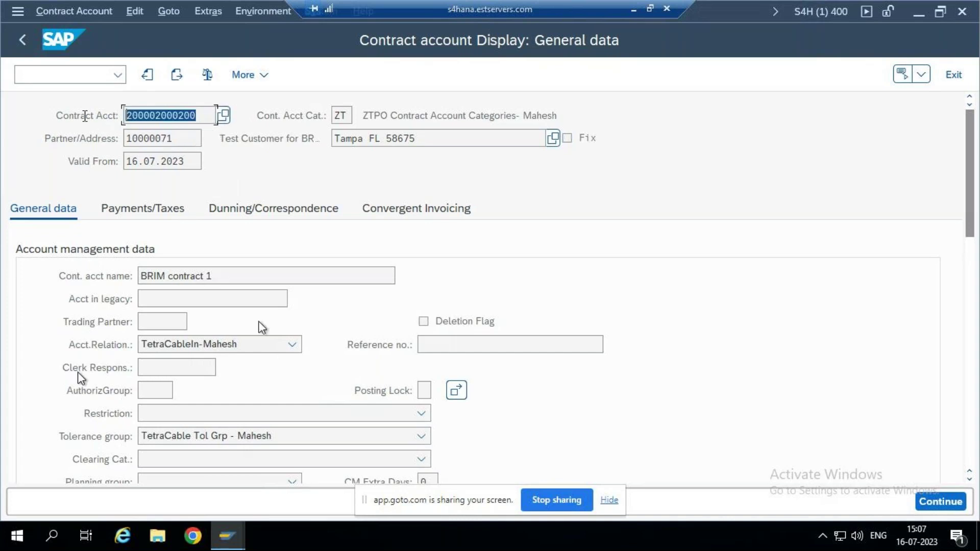
- Review the account management data in the contract account's general data, from account relationship to payment terms
{"action": "scroll", "coordinate": [187, 306], "scroll_direction": "down", "scroll_amount": 1}
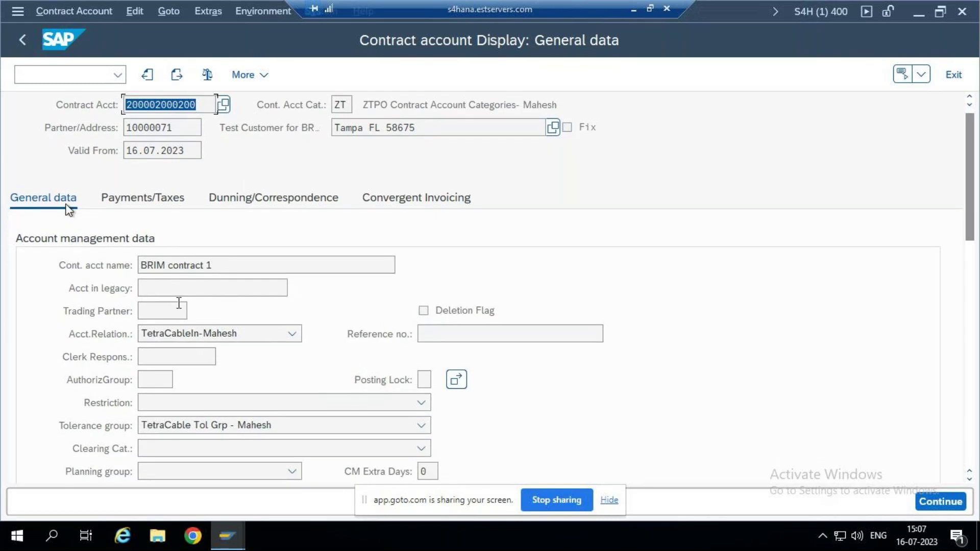
{"action": "scroll", "coordinate": [207, 355], "scroll_direction": "down", "scroll_amount": 3}
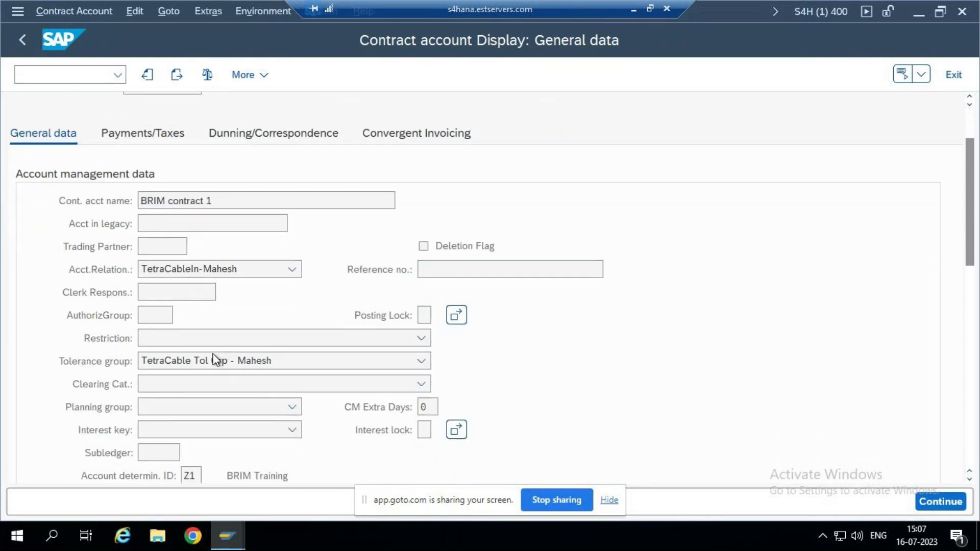
{"action": "scroll", "coordinate": [215, 358], "scroll_direction": "down", "scroll_amount": 2}
{"action": "scroll", "coordinate": [218, 352], "scroll_direction": "down", "scroll_amount": 5}
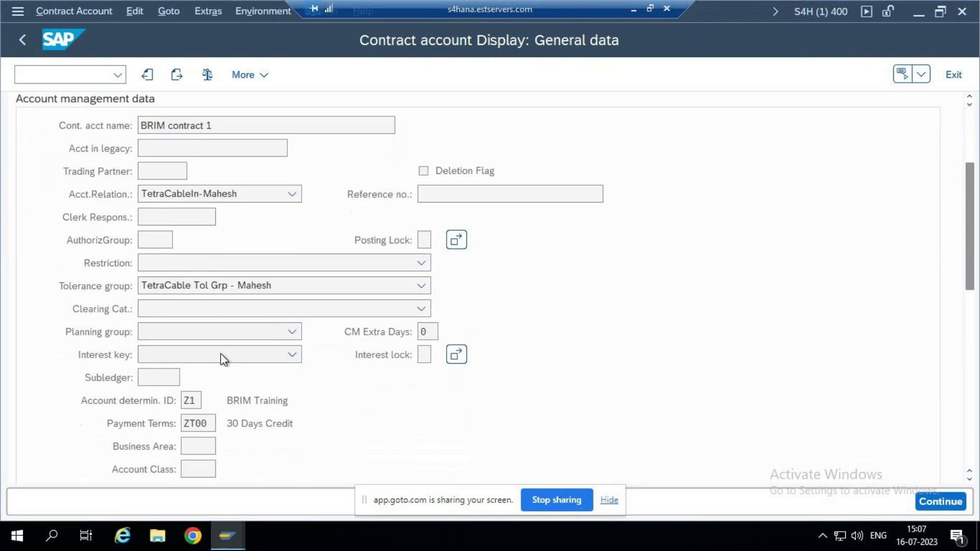
{"action": "scroll", "coordinate": [230, 358], "scroll_direction": "up", "scroll_amount": 10}
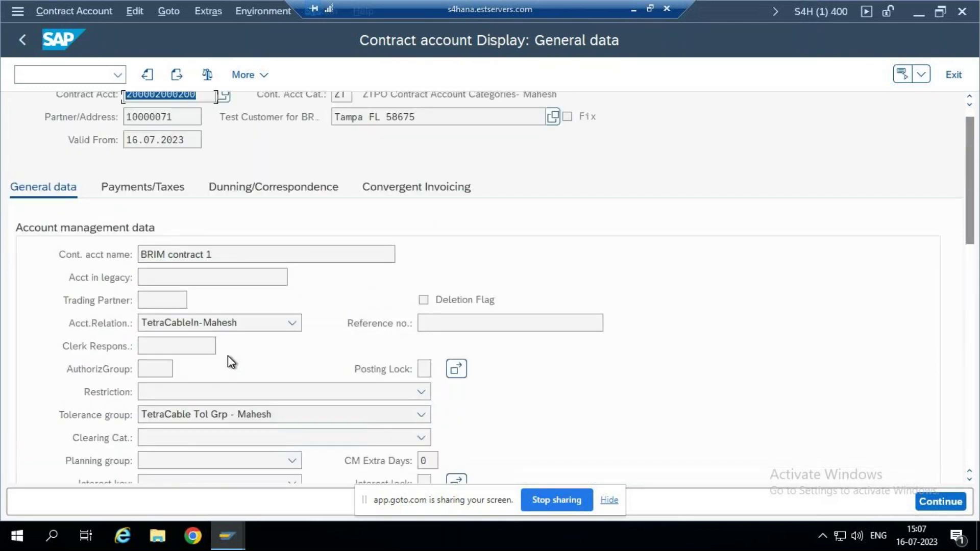
- Display the contract account's payment and tax data and examine the company code group and standard company code
{"action": "left_click", "coordinate": [155, 211]}
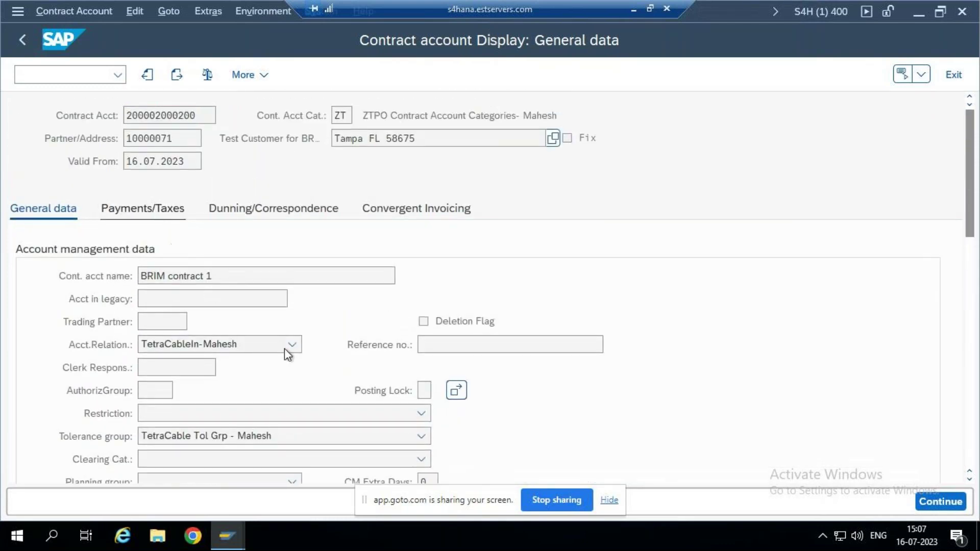
{"action": "scroll", "coordinate": [288, 356], "scroll_direction": "down", "scroll_amount": 2}
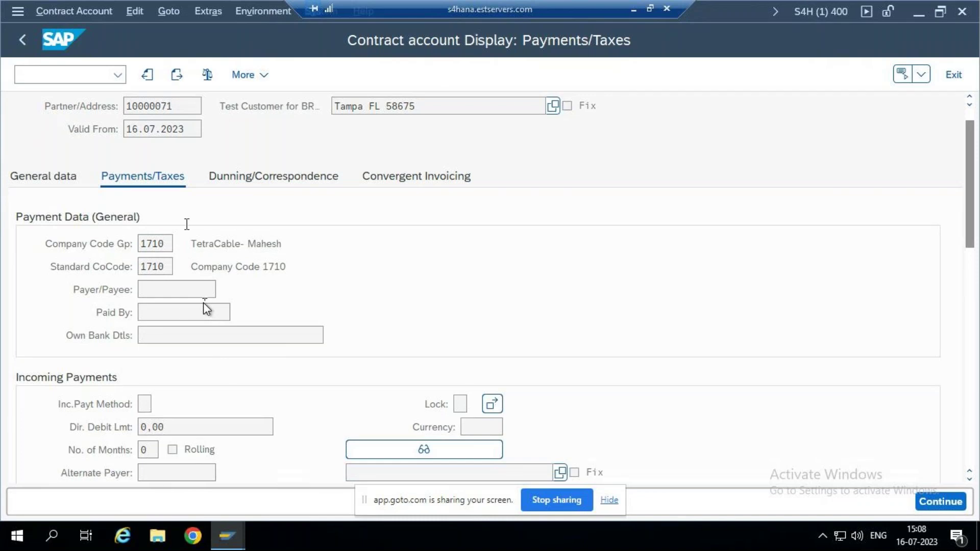
{"action": "left_click", "coordinate": [156, 245]}
{"action": "double_click", "coordinate": [147, 247]}
{"action": "left_click_drag", "start_coordinate": [166, 267], "coordinate": [134, 263]}
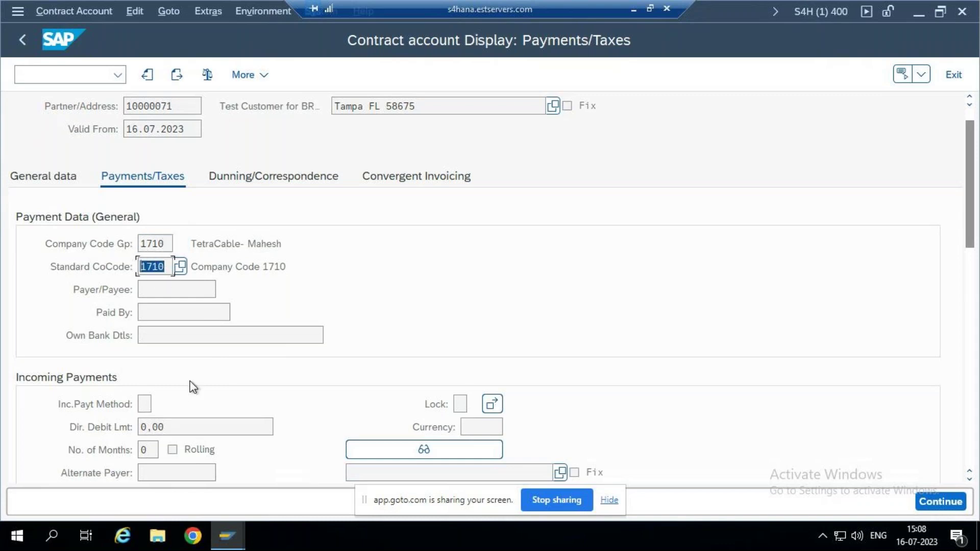
{"action": "left_click", "coordinate": [168, 269]}
{"action": "scroll", "coordinate": [259, 349], "scroll_direction": "down", "scroll_amount": 3}
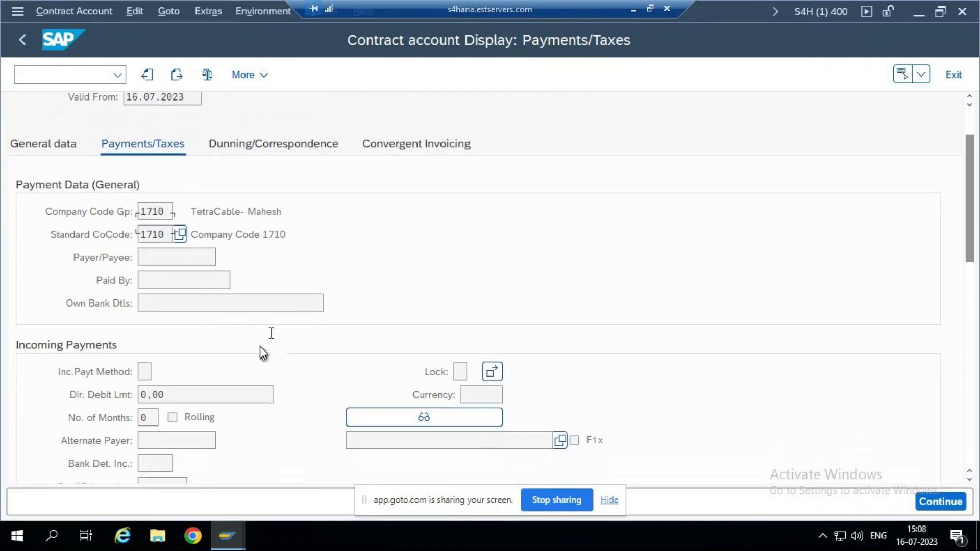
- Examine the incoming and outgoing payment settings and look up the possible values for the outgoing payment method
{"action": "scroll", "coordinate": [264, 353], "scroll_direction": "down", "scroll_amount": 5}
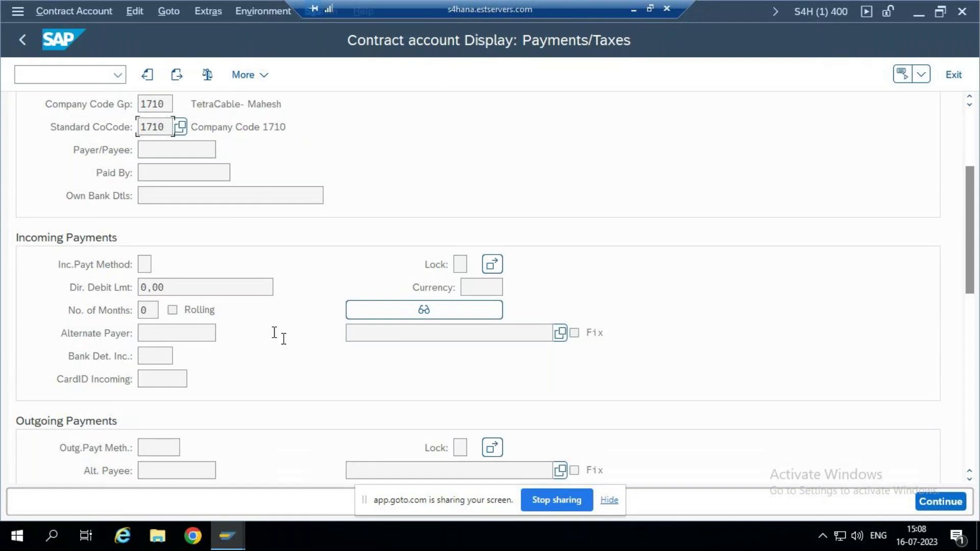
{"action": "left_click", "coordinate": [143, 263]}
{"action": "scroll", "coordinate": [189, 378], "scroll_direction": "down", "scroll_amount": 1}
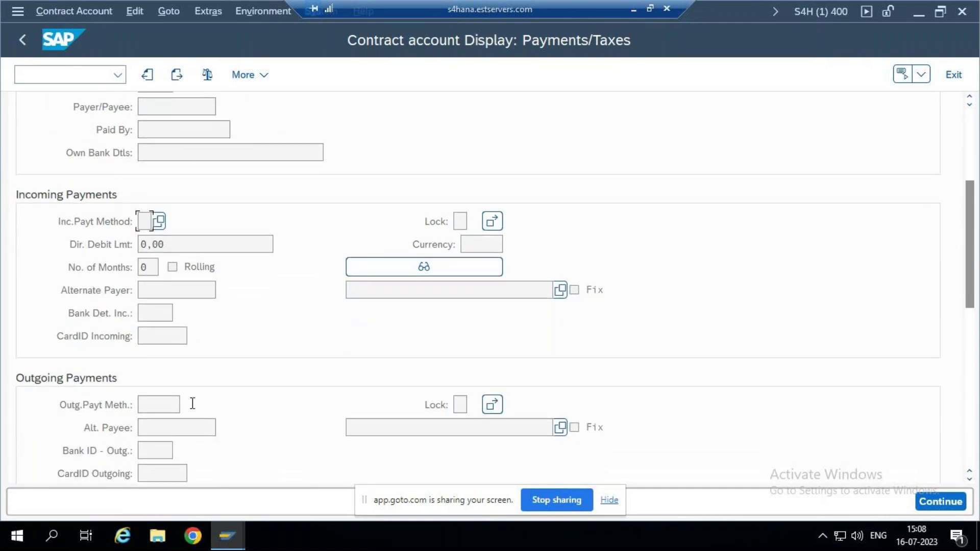
{"action": "left_click", "coordinate": [176, 405]}
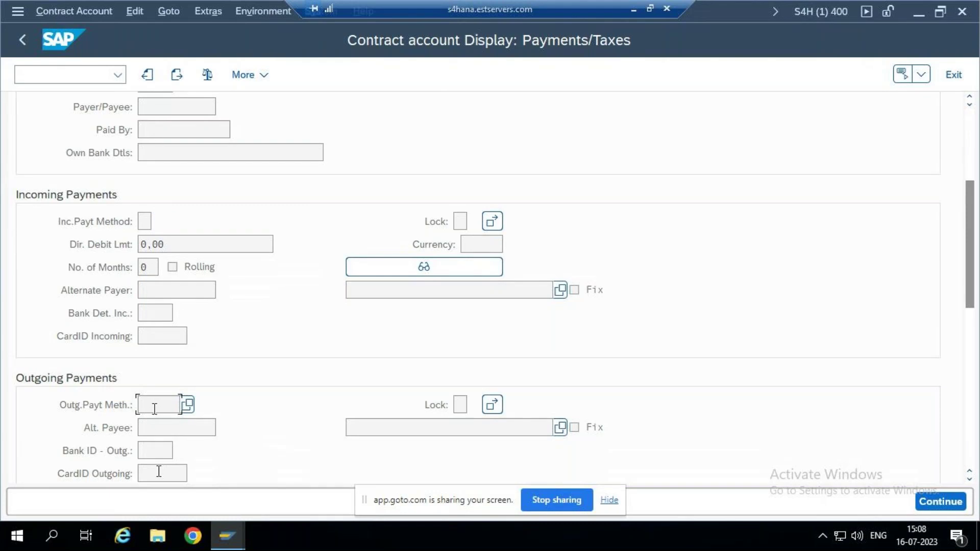
{"action": "left_click", "coordinate": [189, 405]}
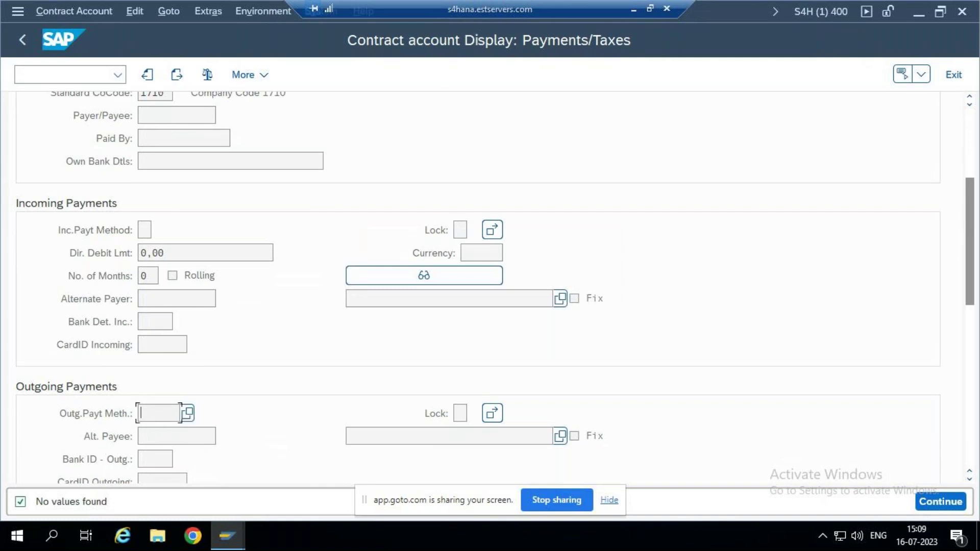
{"action": "scroll", "coordinate": [158, 416], "scroll_direction": "down", "scroll_amount": 1}
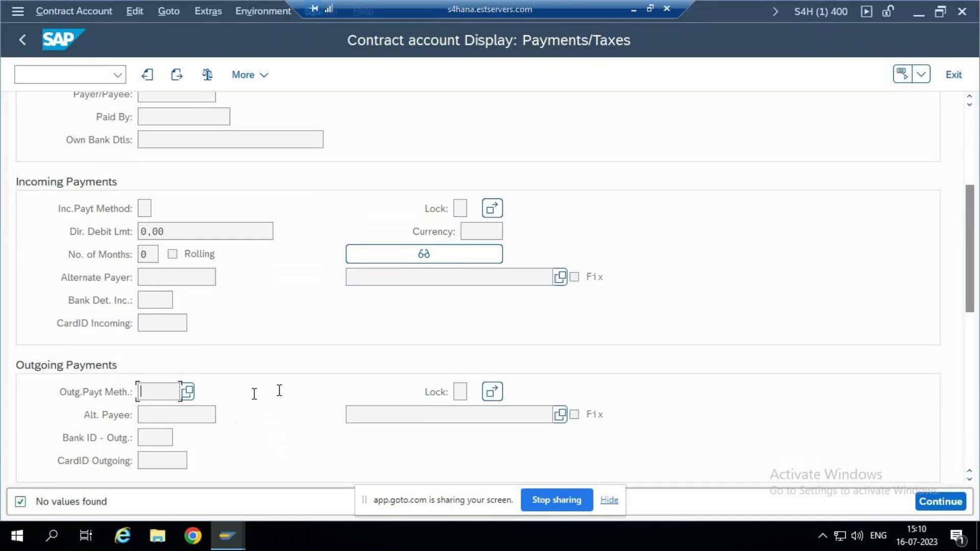
{"action": "scroll", "coordinate": [274, 403], "scroll_direction": "down", "scroll_amount": 1}
{"action": "scroll", "coordinate": [276, 409], "scroll_direction": "up", "scroll_amount": 4}
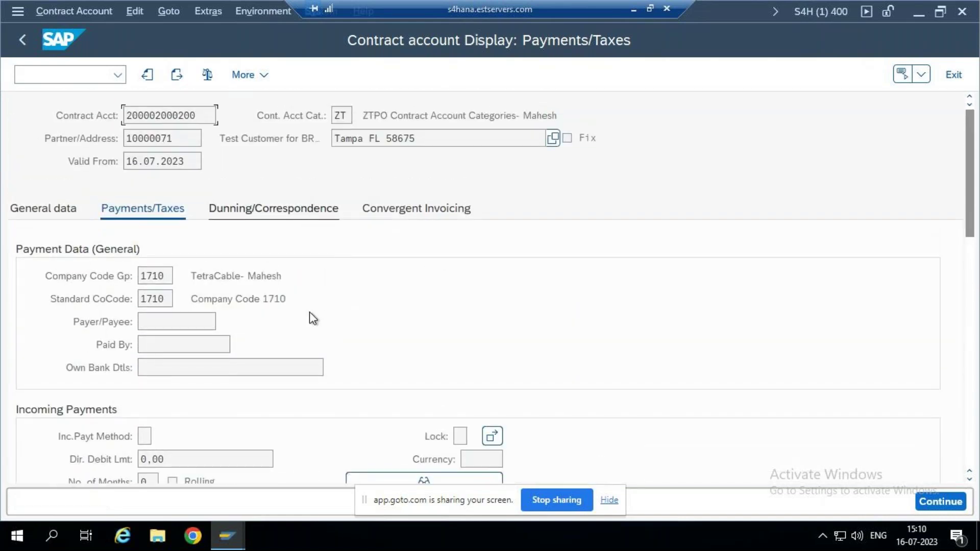
- Display the dunning and correspondence data and examine the dunning procedure and correspondence control settings
{"action": "left_click", "coordinate": [307, 210]}
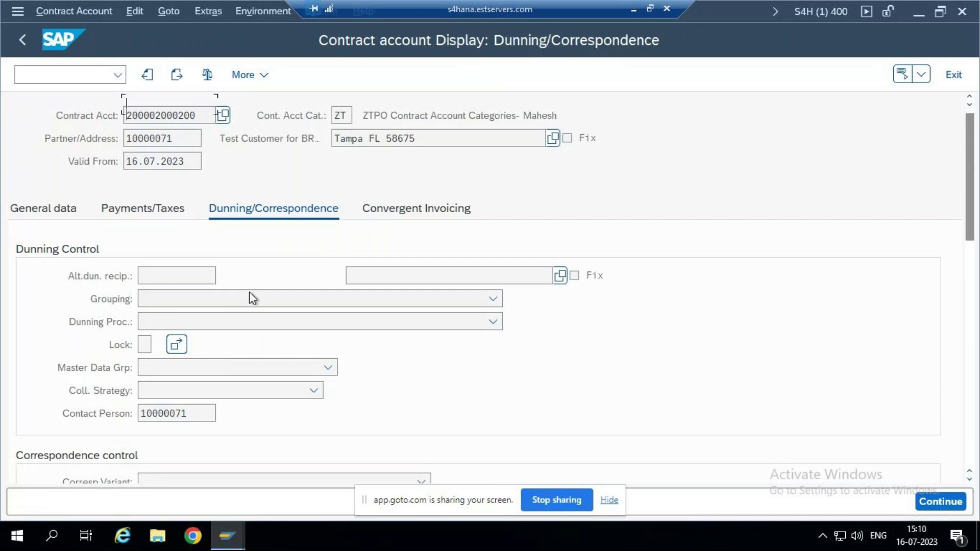
{"action": "scroll", "coordinate": [249, 292], "scroll_direction": "down", "scroll_amount": 1}
{"action": "scroll", "coordinate": [280, 377], "scroll_direction": "down", "scroll_amount": 2}
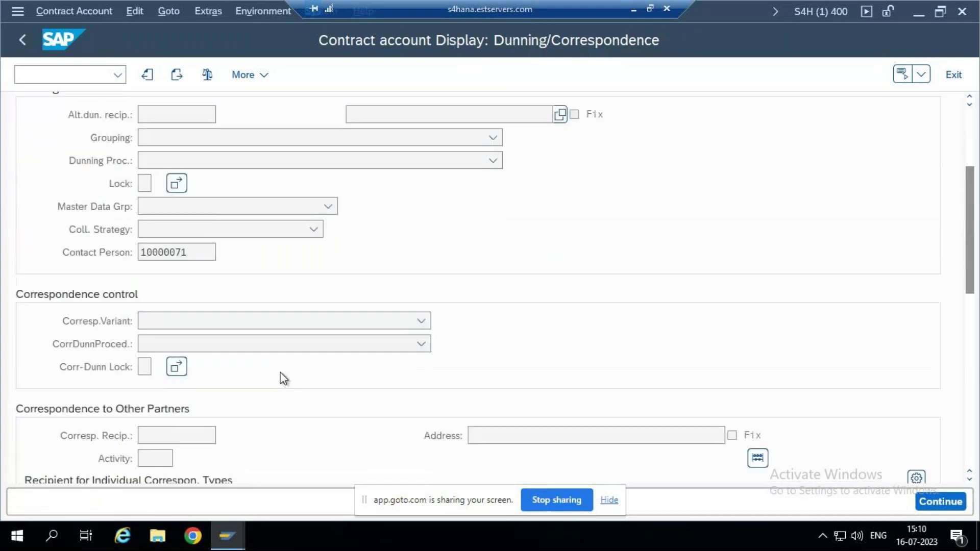
{"action": "scroll", "coordinate": [100, 303], "scroll_direction": "up", "scroll_amount": 2}
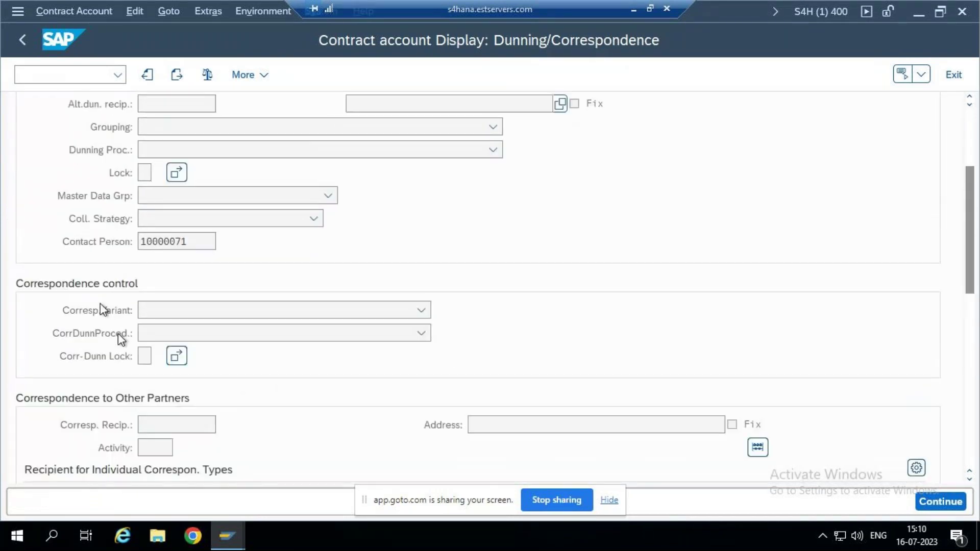
{"action": "scroll", "coordinate": [129, 332], "scroll_direction": "up", "scroll_amount": 1}
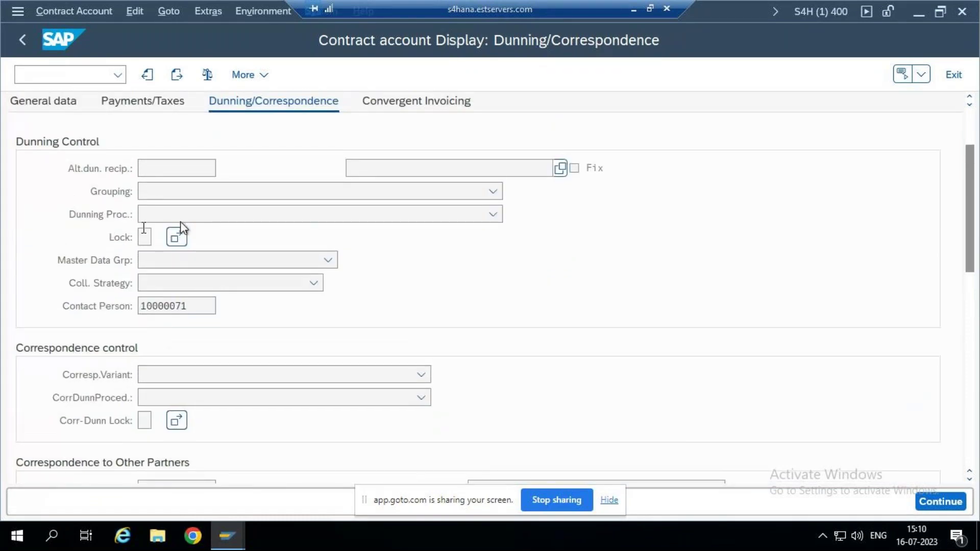
{"action": "left_click", "coordinate": [282, 215]}
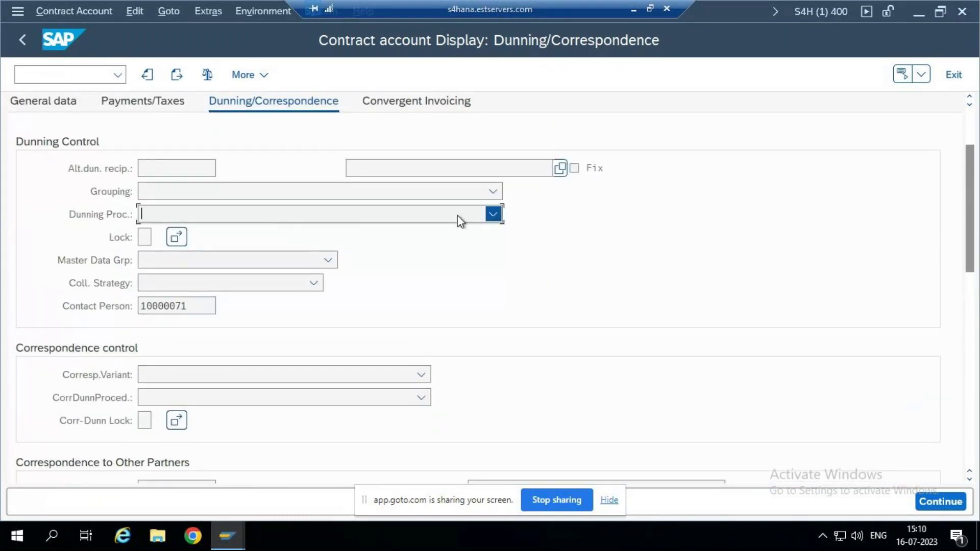
{"action": "scroll", "coordinate": [375, 139], "scroll_direction": "up", "scroll_amount": 1}
{"action": "scroll", "coordinate": [383, 135], "scroll_direction": "up", "scroll_amount": 3}
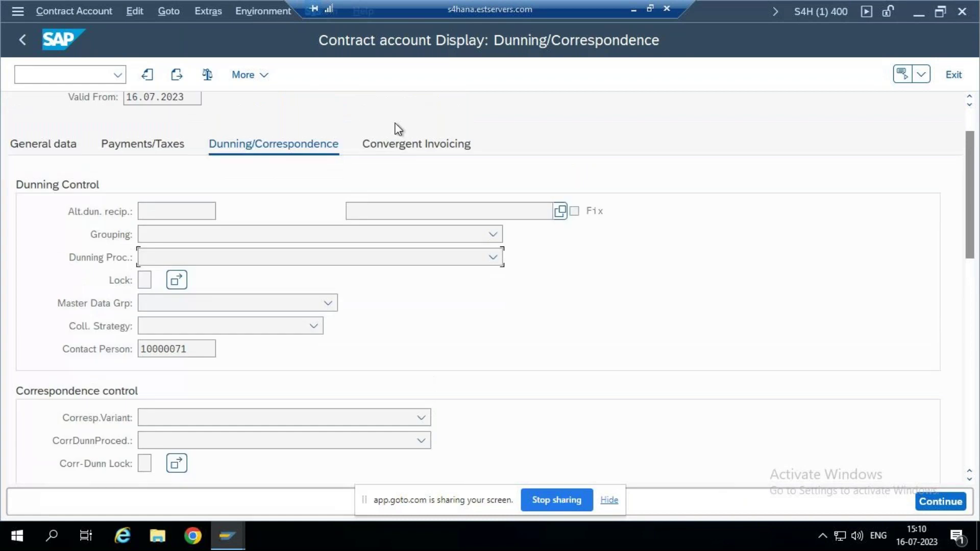
- View the convergent invoicing data, then return to the contract account's payment and tax data
{"action": "left_click", "coordinate": [417, 144]}
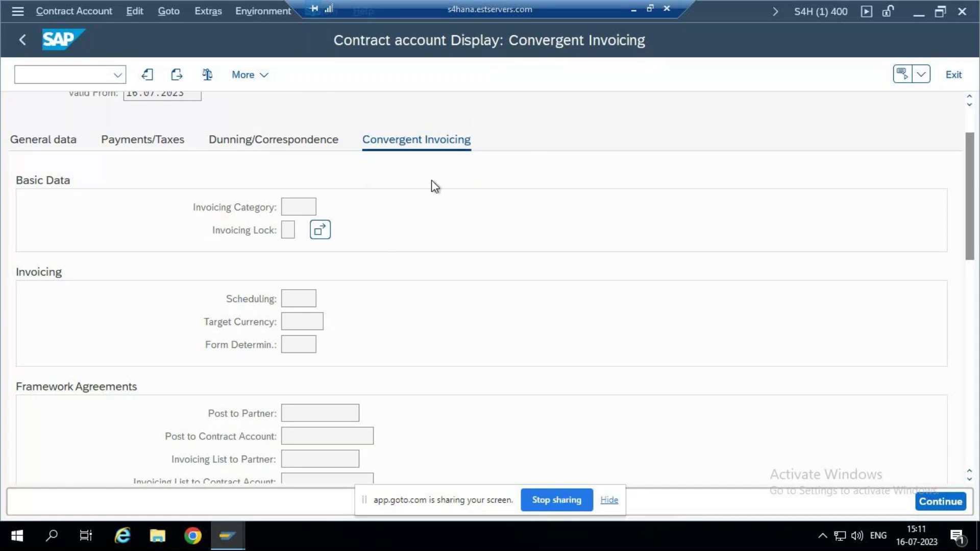
{"action": "left_click", "coordinate": [56, 150]}
{"action": "left_click", "coordinate": [148, 143]}
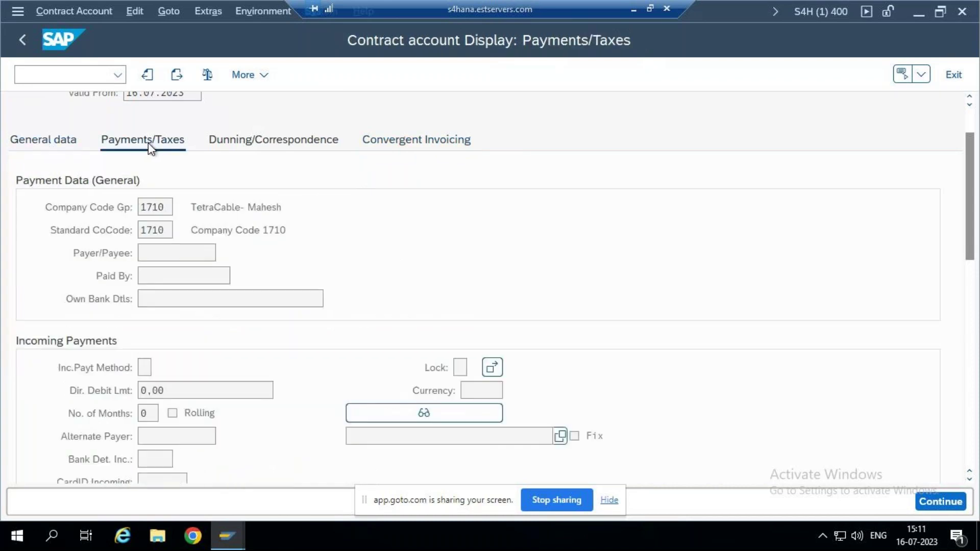
- Revisit the dunning and correspondence data, checking the correspondence recipients and the grouping and dunning procedure fields
{"action": "left_click", "coordinate": [275, 140]}
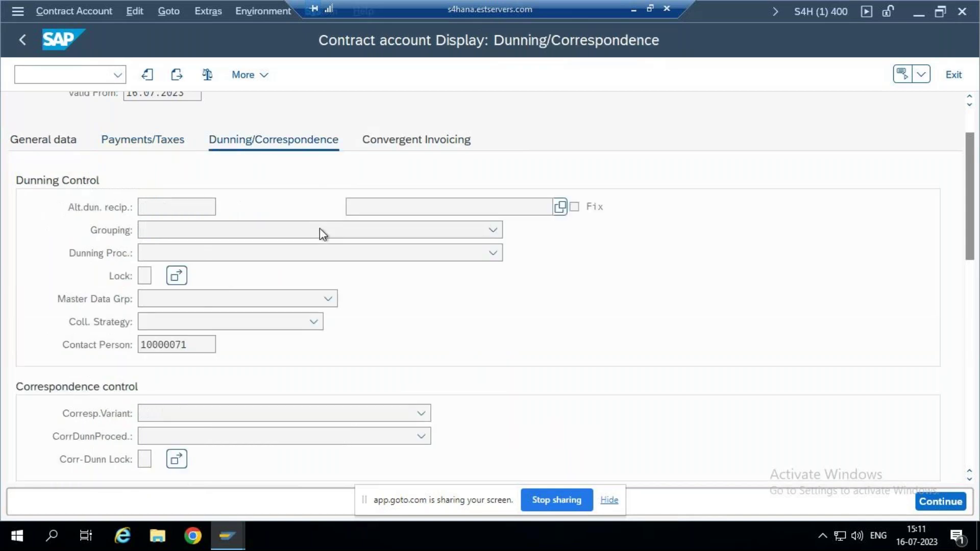
{"action": "scroll", "coordinate": [215, 411], "scroll_direction": "down", "scroll_amount": 2}
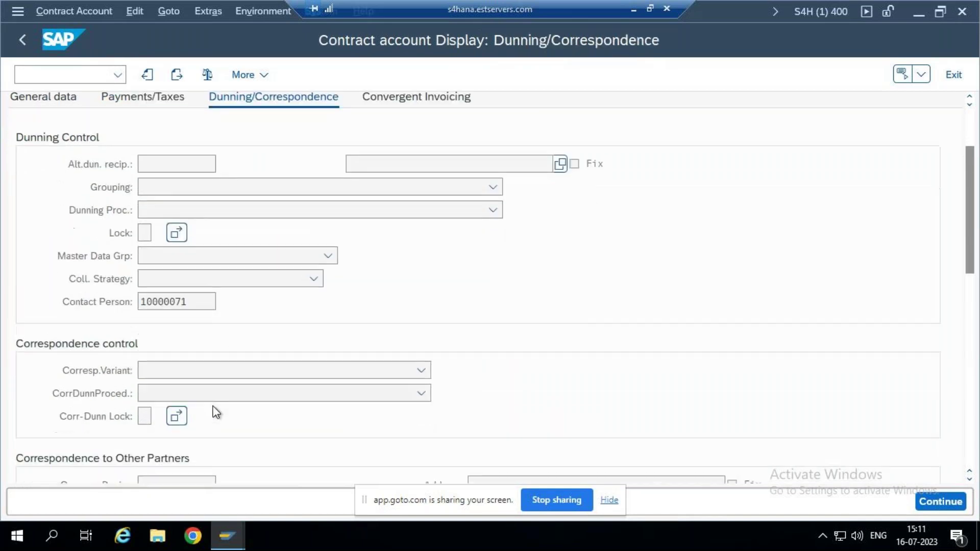
{"action": "scroll", "coordinate": [237, 397], "scroll_direction": "down", "scroll_amount": 5}
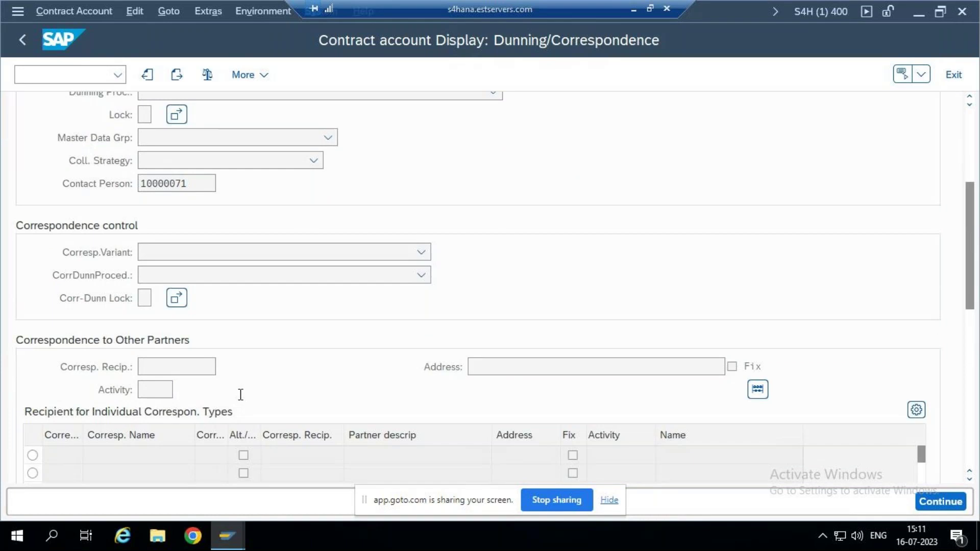
{"action": "scroll", "coordinate": [241, 394], "scroll_direction": "up", "scroll_amount": 8}
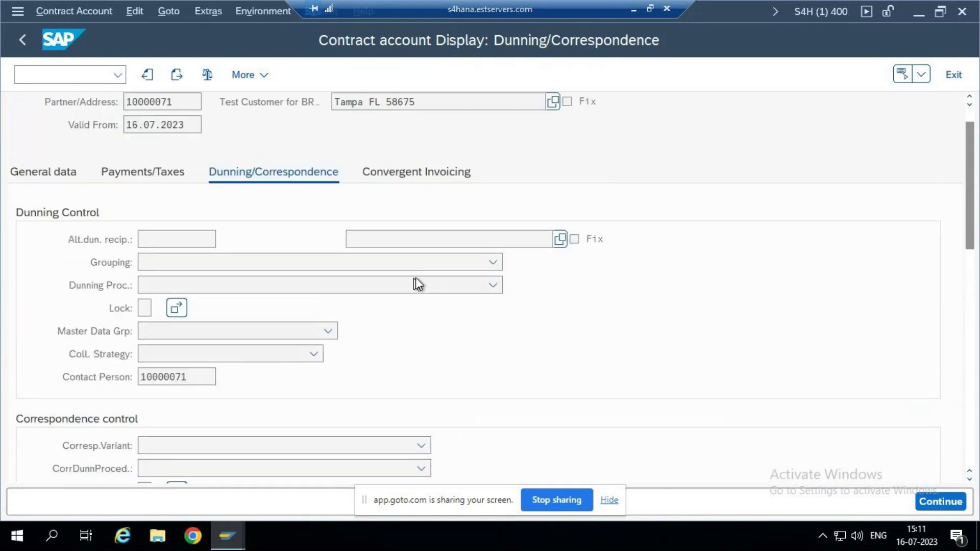
{"action": "left_click", "coordinate": [443, 262]}
{"action": "left_click", "coordinate": [383, 303]}
{"action": "left_click", "coordinate": [381, 289]}
- Open the same contract account in change mode with transaction CAA2, using the command /NCAA2
{"action": "left_click", "coordinate": [118, 76]}
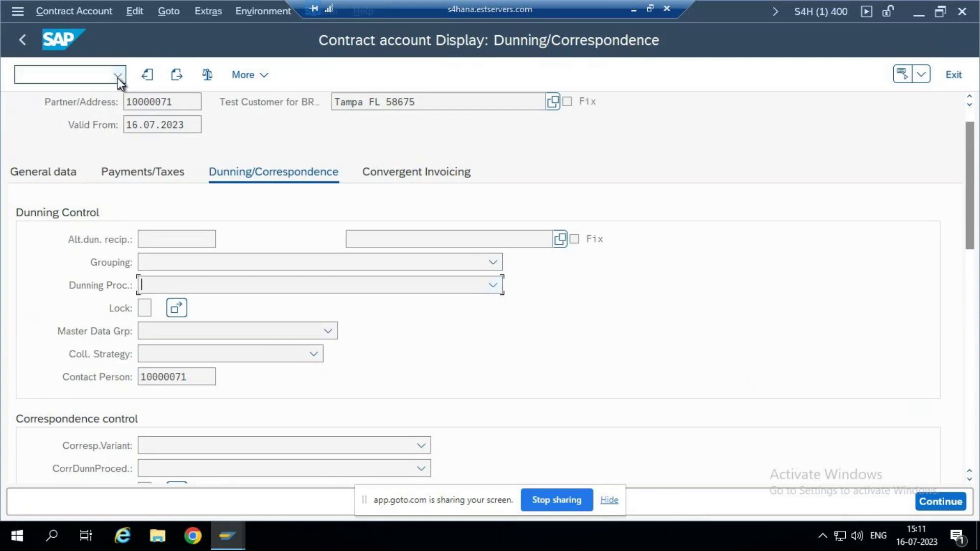
{"action": "left_click", "coordinate": [81, 79]}
{"action": "type", "text": "/NCAA2"}
{"action": "key", "text": "Return"}
{"action": "key", "text": "Return"}
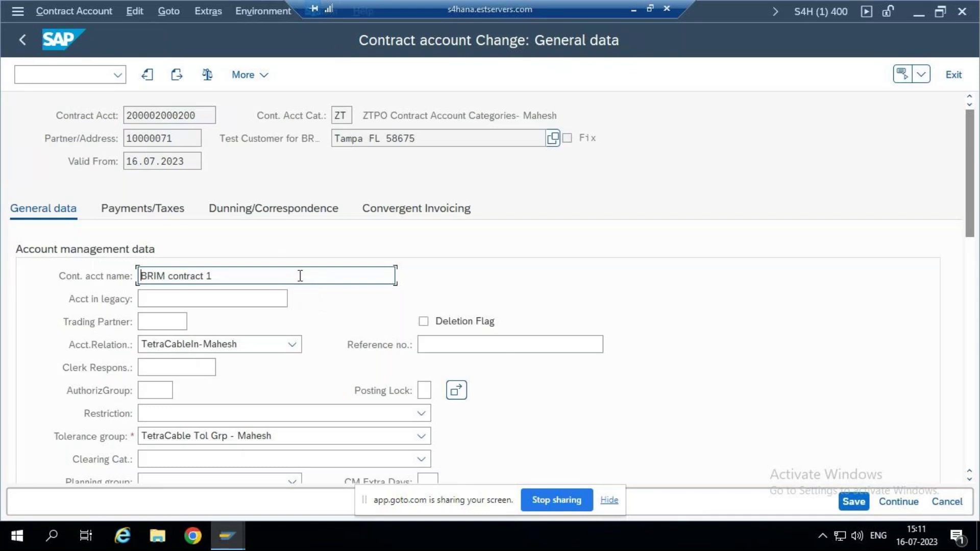
- In change mode, look up the possible outgoing payment methods in the contract account's payment and tax data
{"action": "left_click", "coordinate": [256, 207]}
{"action": "left_click", "coordinate": [153, 210]}
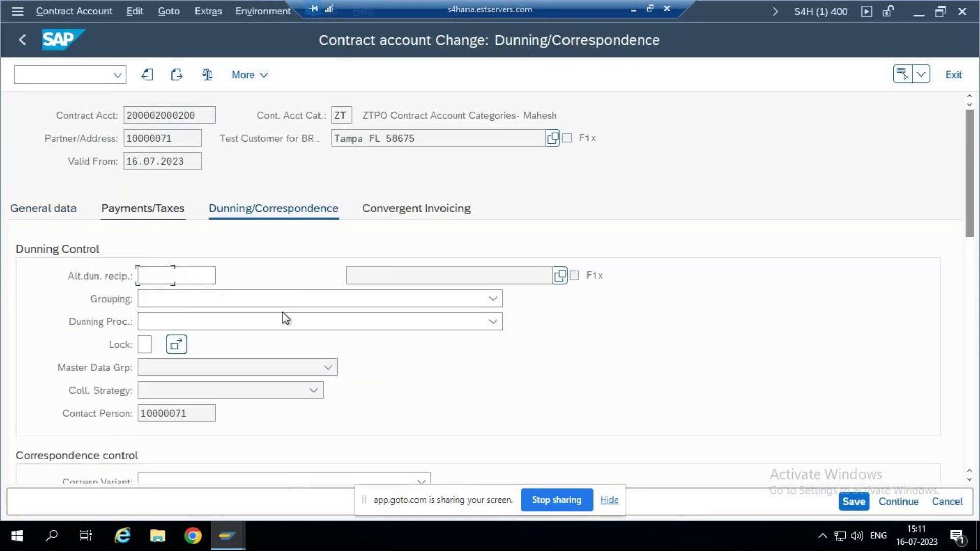
{"action": "scroll", "coordinate": [298, 357], "scroll_direction": "down", "scroll_amount": 2}
{"action": "scroll", "coordinate": [286, 366], "scroll_direction": "down", "scroll_amount": 2}
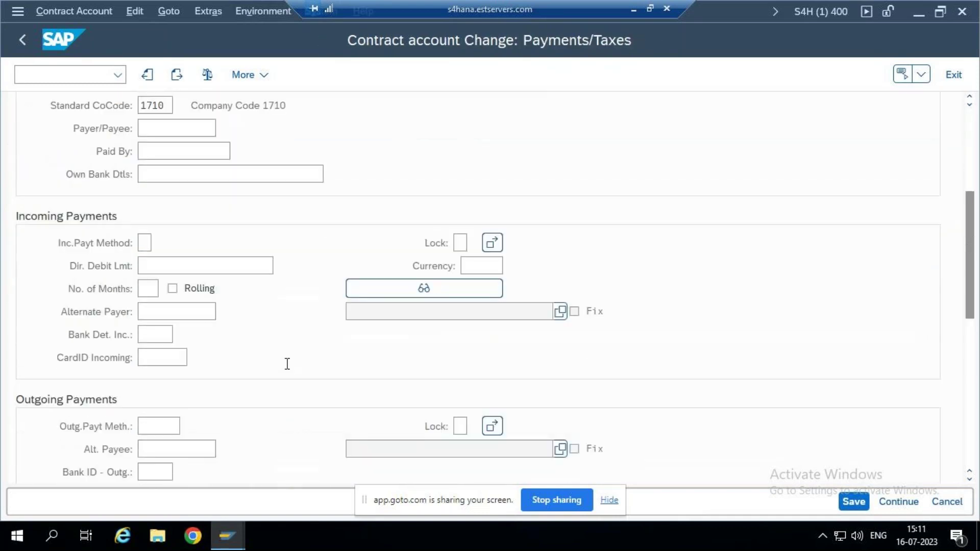
{"action": "left_click", "coordinate": [181, 308]}
{"action": "left_click", "coordinate": [186, 307]}
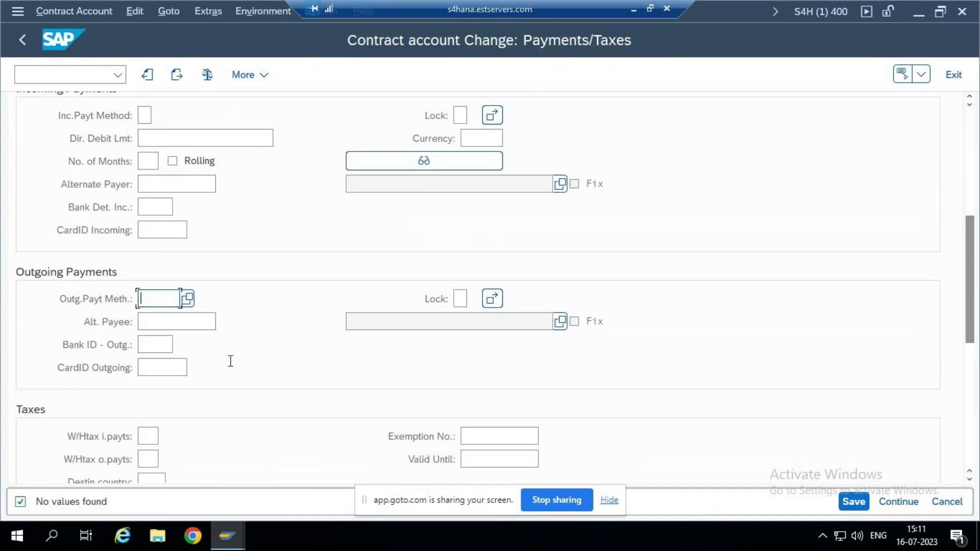
{"action": "scroll", "coordinate": [304, 267], "scroll_direction": "up", "scroll_amount": 4}
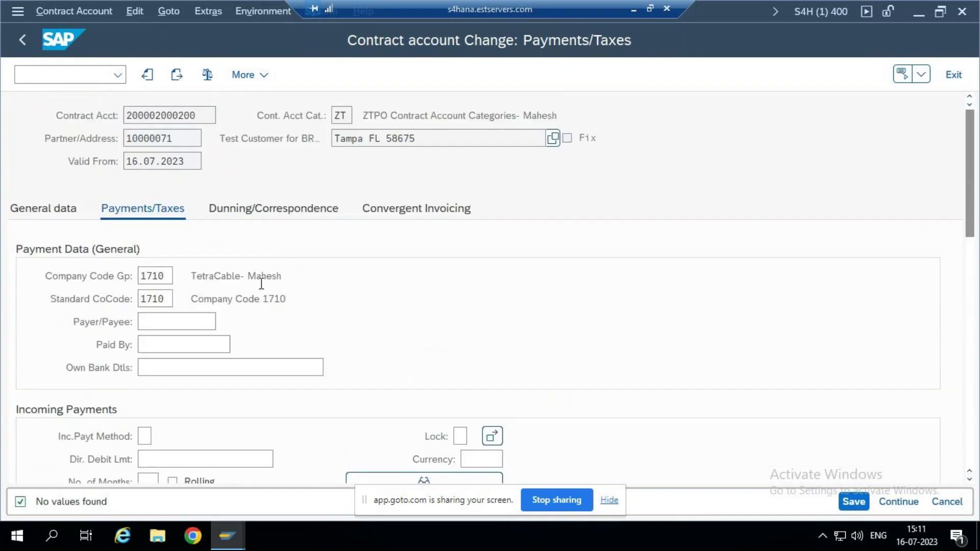
- Try to start transaction ES22 with the command /NES22
{"action": "left_click", "coordinate": [65, 76]}
{"action": "type", "text": "/NES22"}
{"action": "key", "text": "Return"}
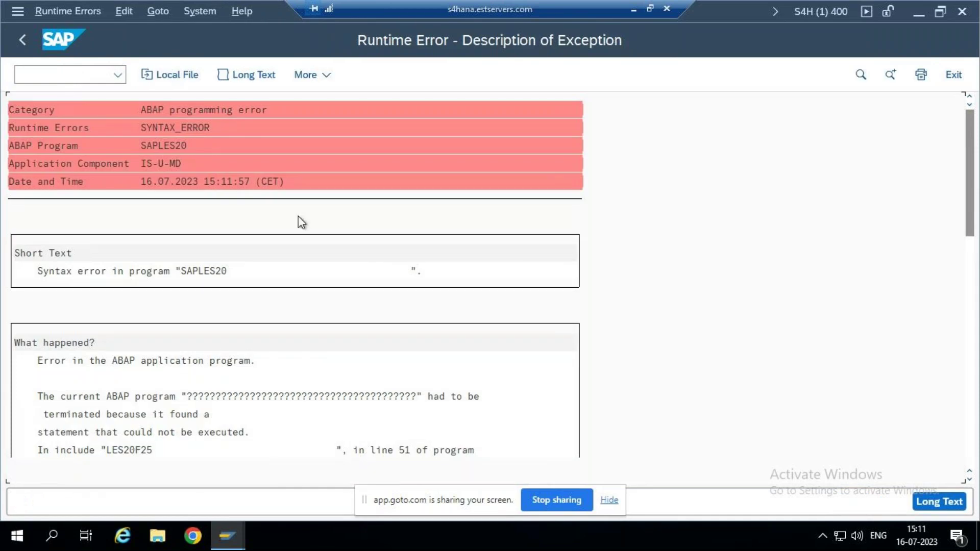
- Read the runtime error description, including what happened and the error analysis
{"action": "left_click", "coordinate": [113, 73]}
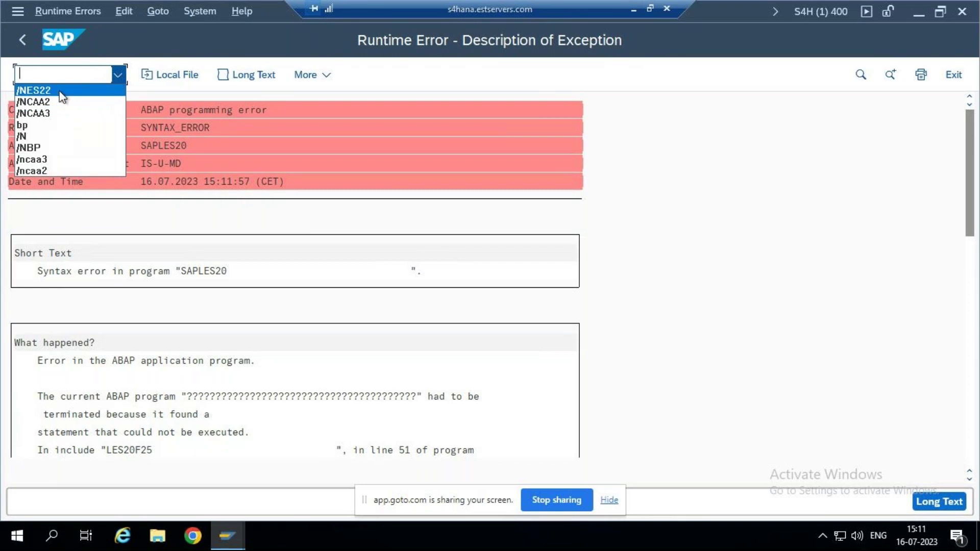
{"action": "left_click", "coordinate": [182, 418]}
{"action": "scroll", "coordinate": [238, 426], "scroll_direction": "down", "scroll_amount": 1}
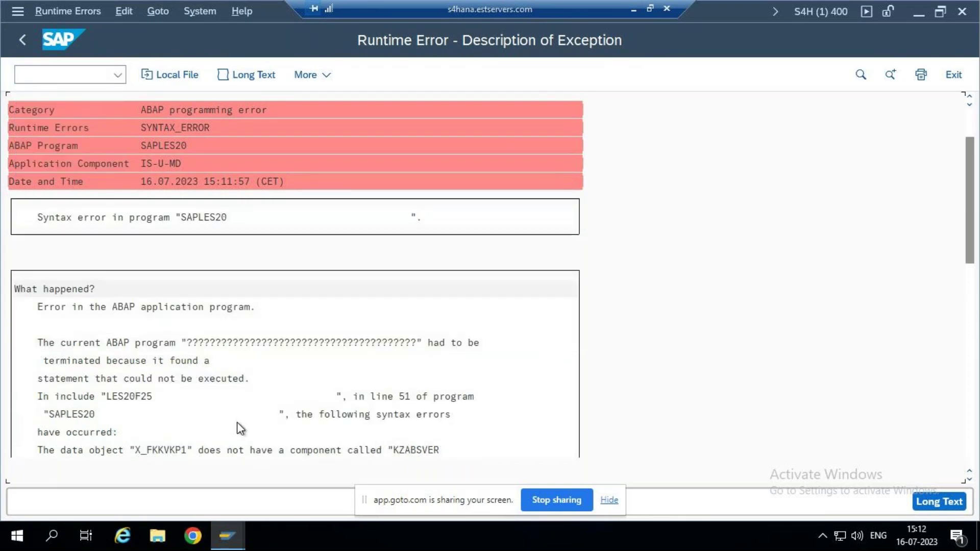
{"action": "scroll", "coordinate": [240, 421], "scroll_direction": "down", "scroll_amount": 3}
{"action": "scroll", "coordinate": [239, 421], "scroll_direction": "down", "scroll_amount": 1}
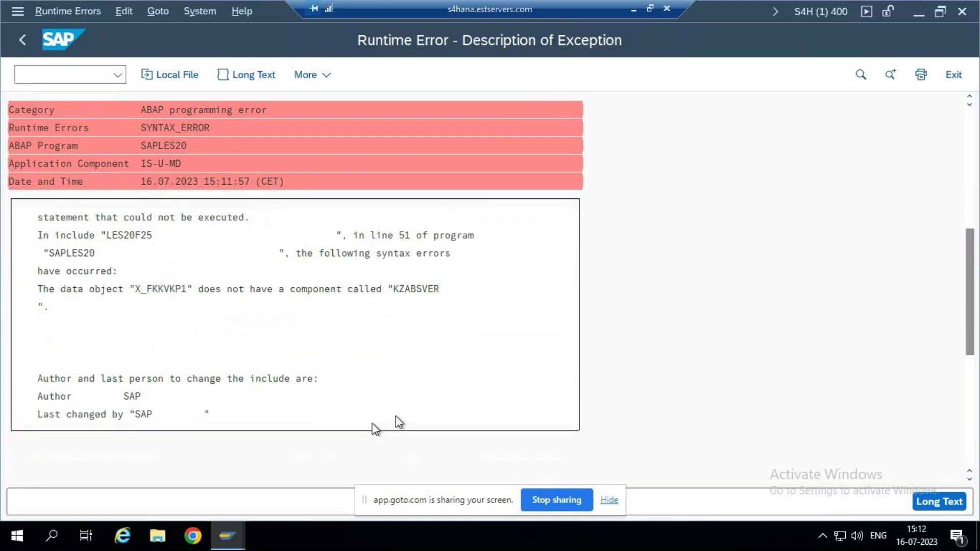
{"action": "scroll", "coordinate": [425, 415], "scroll_direction": "down", "scroll_amount": 4}
{"action": "scroll", "coordinate": [426, 420], "scroll_direction": "up", "scroll_amount": 2}
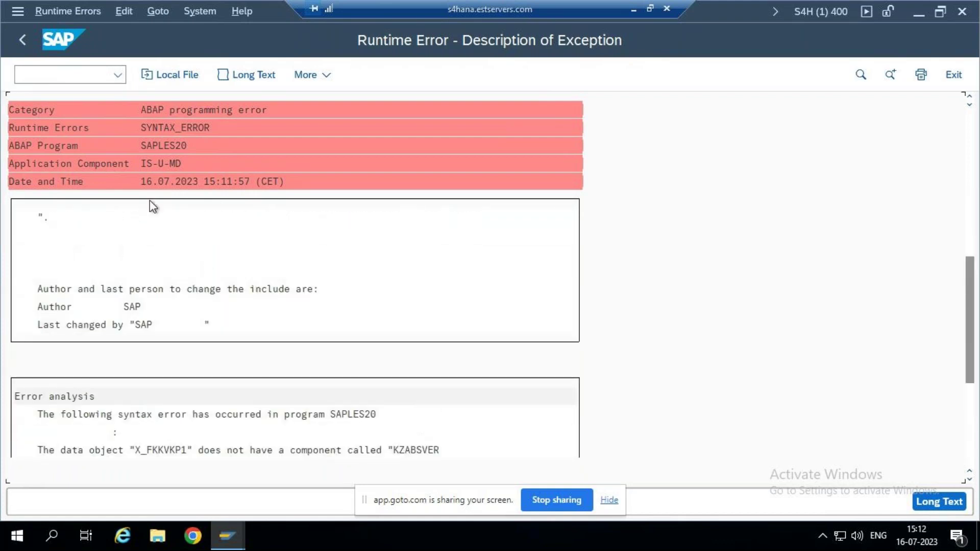
- Return to the general data of the same contract account in display mode with the command /NCAA3
{"action": "left_click", "coordinate": [65, 76]}
{"action": "type", "text": "/NCAA2"}
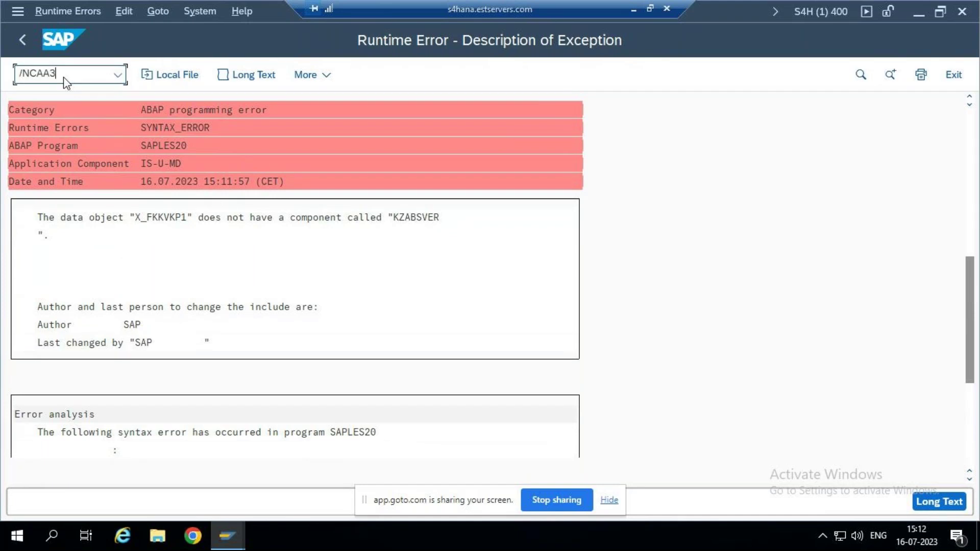
{"action": "key", "text": "Return"}
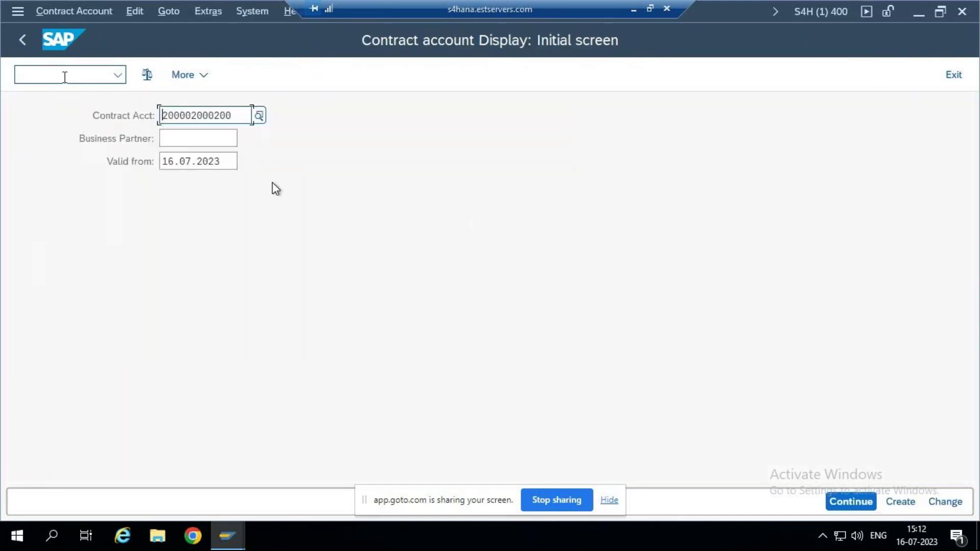
{"action": "key", "text": "Return"}
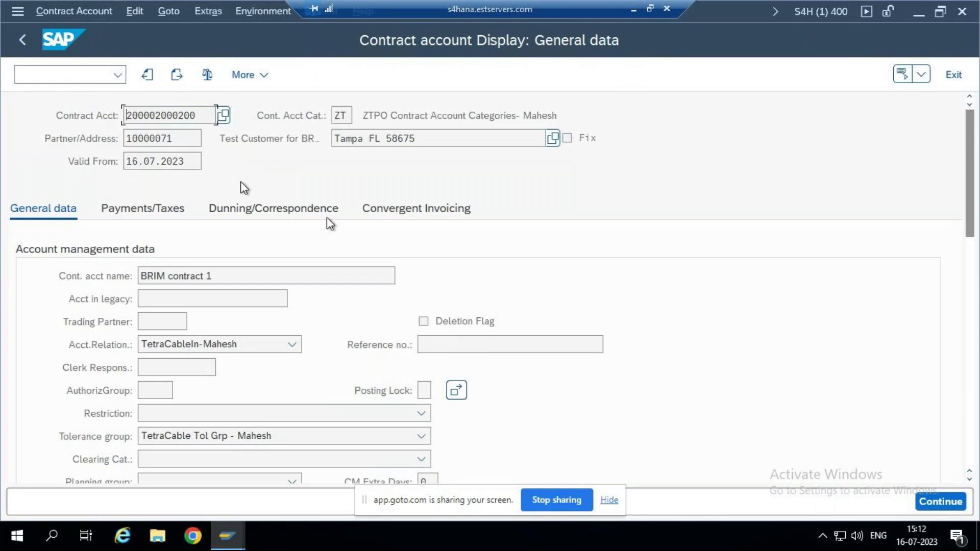